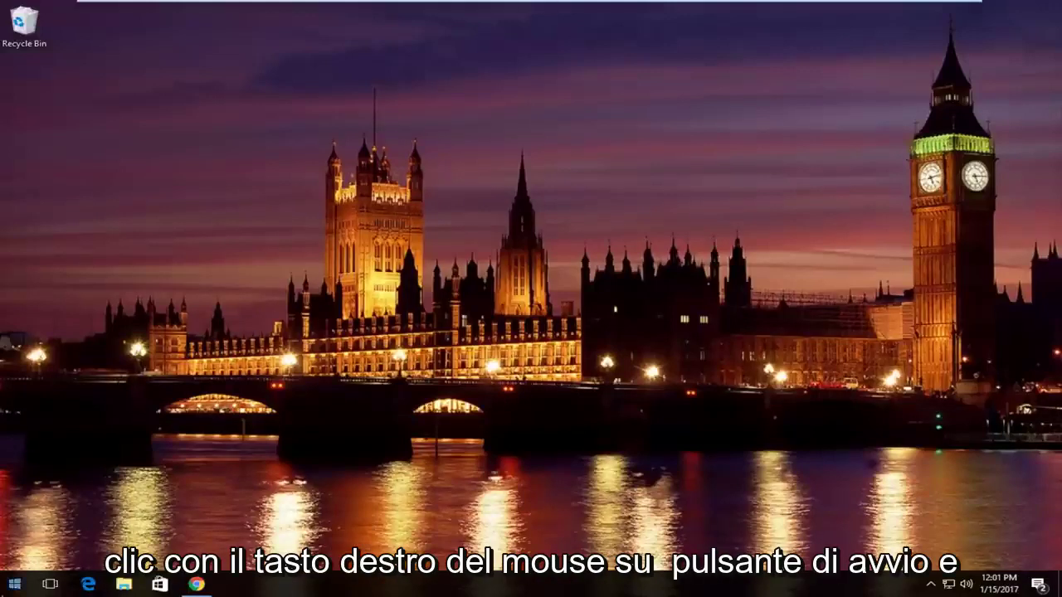
- In an administrator Command Prompt, run ipconfig /release followed by ipconfig /all
right_click(15, 584)
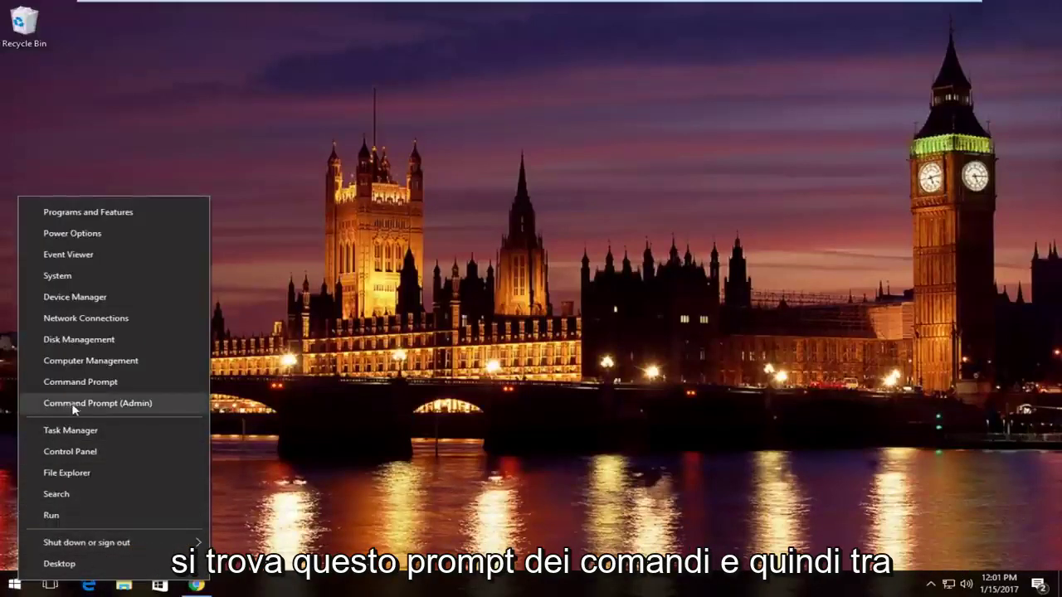
click(125, 405)
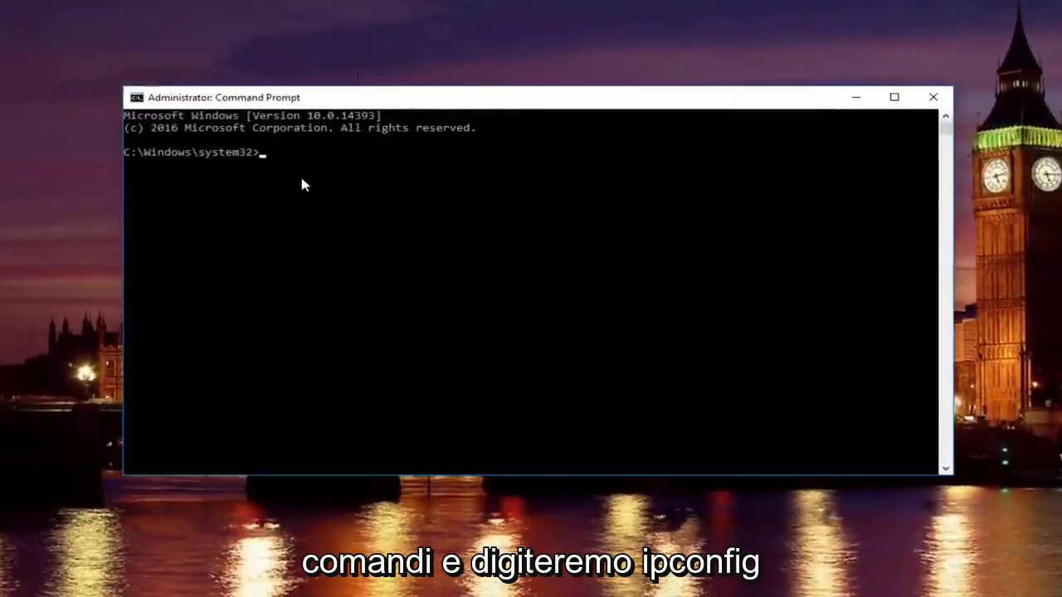
text(ipconfig)
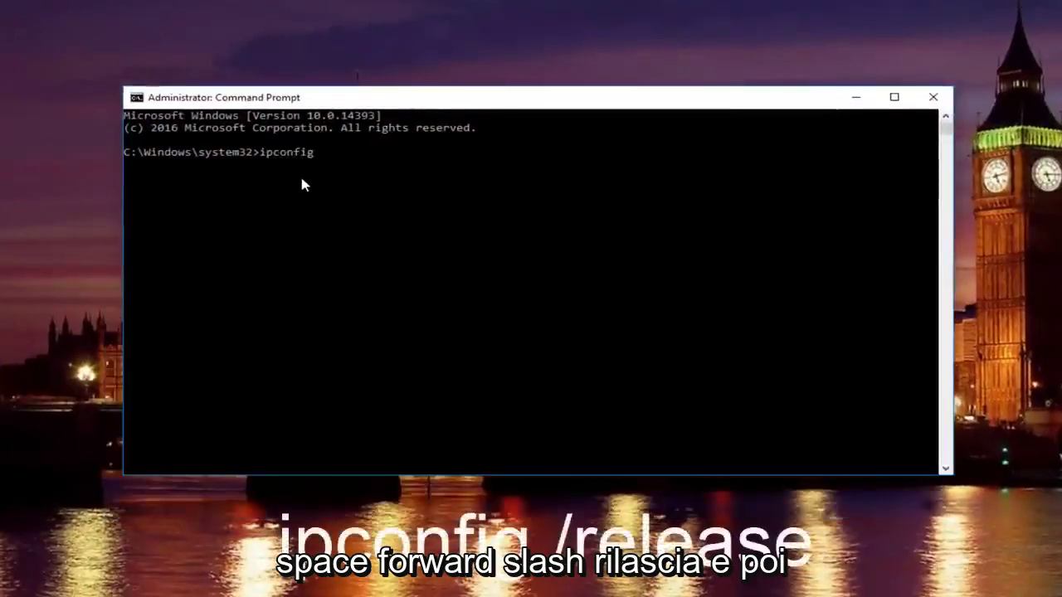
text( /r)
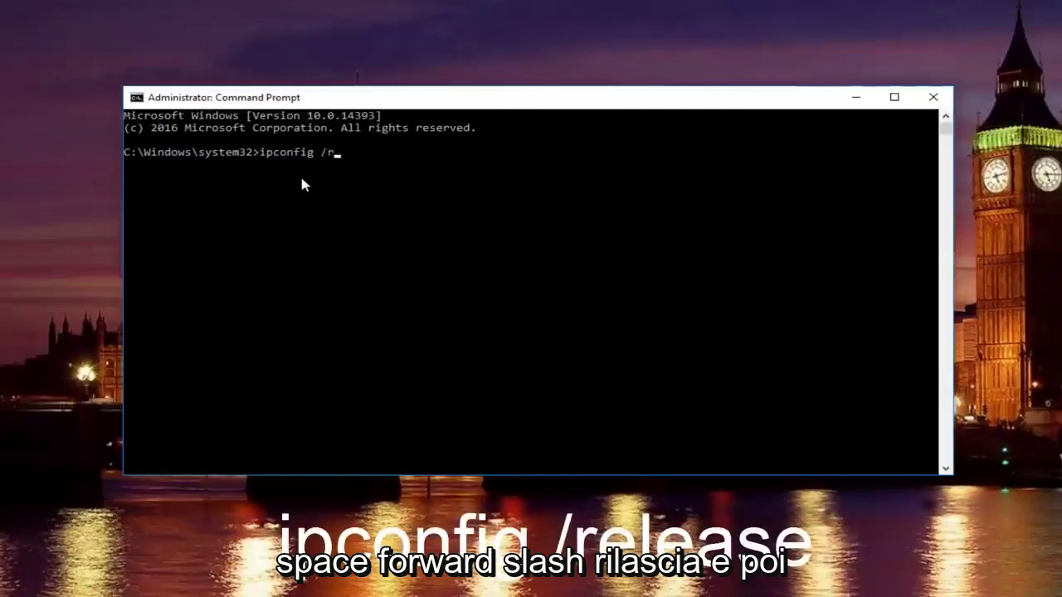
text(elease)
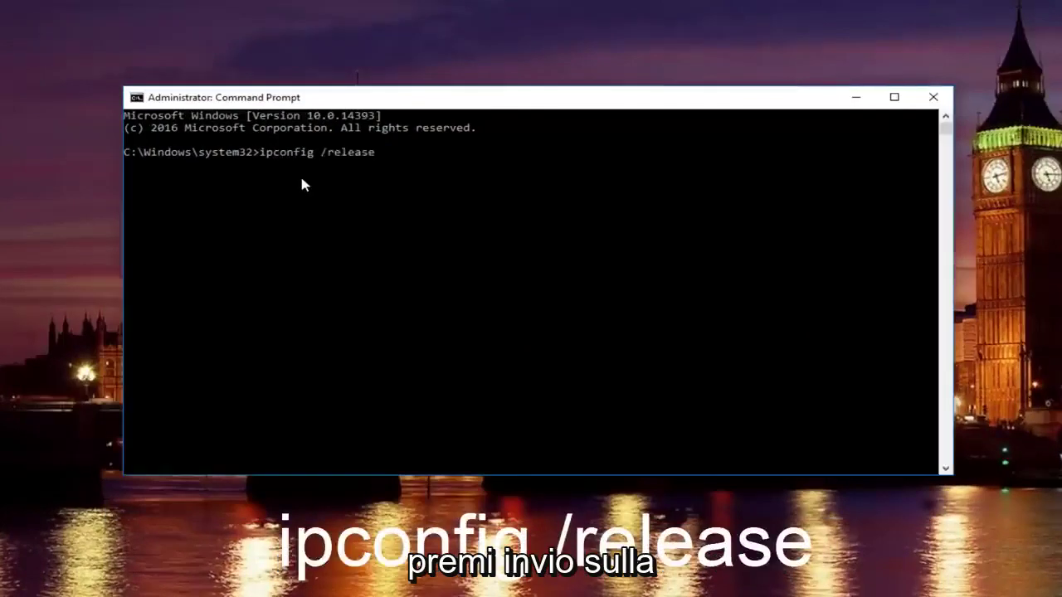
key(Return)
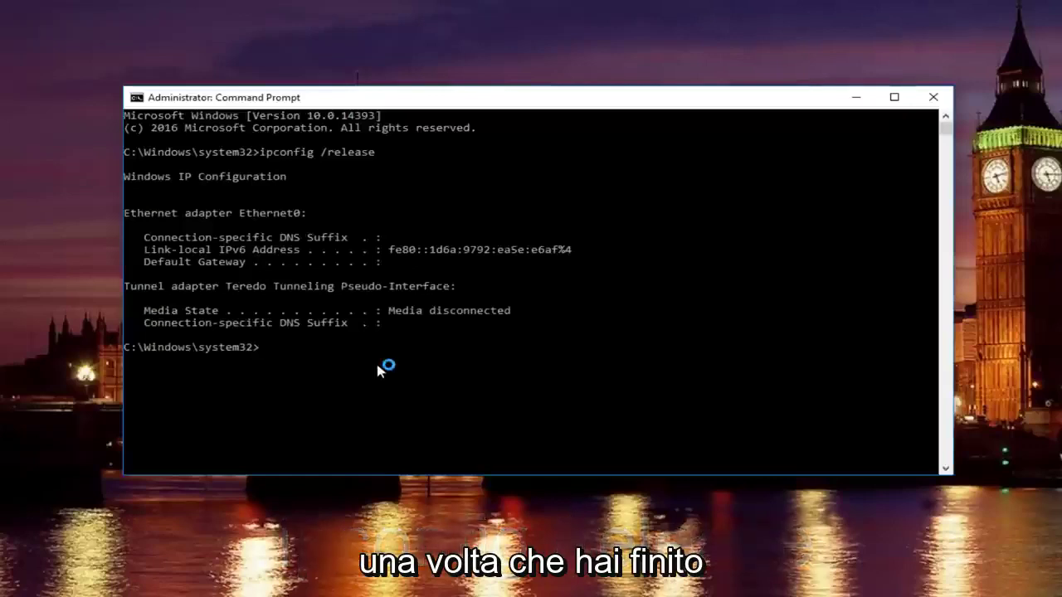
text(ipcon)
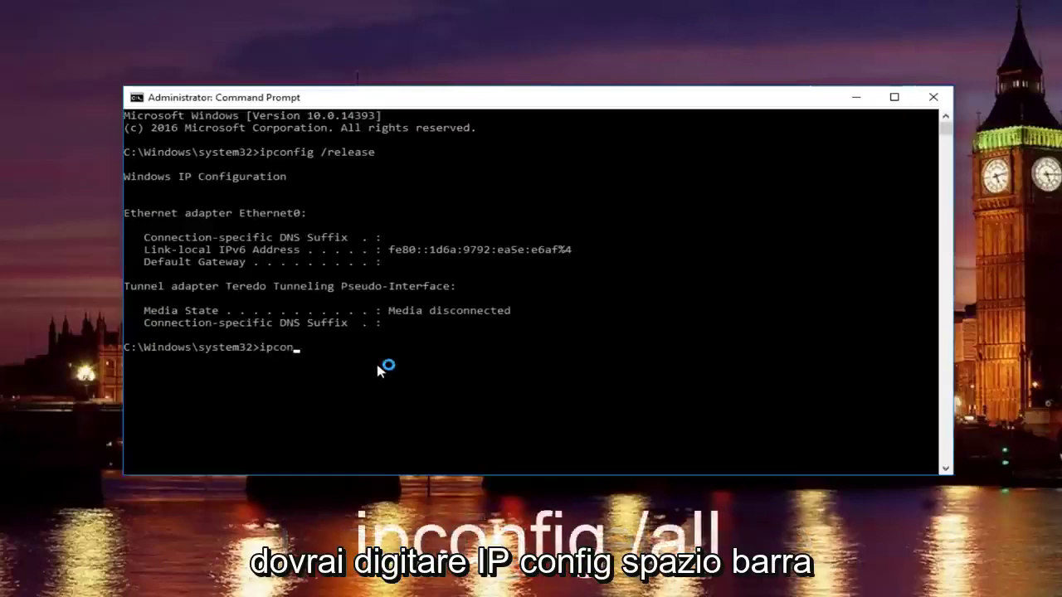
text(fig /)
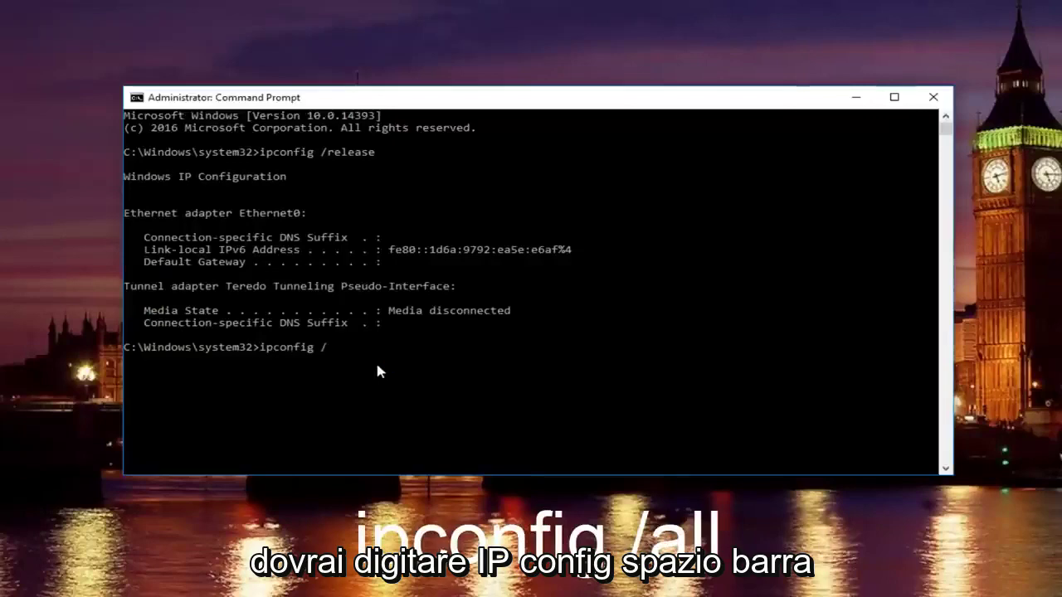
text(all)
key(Return)
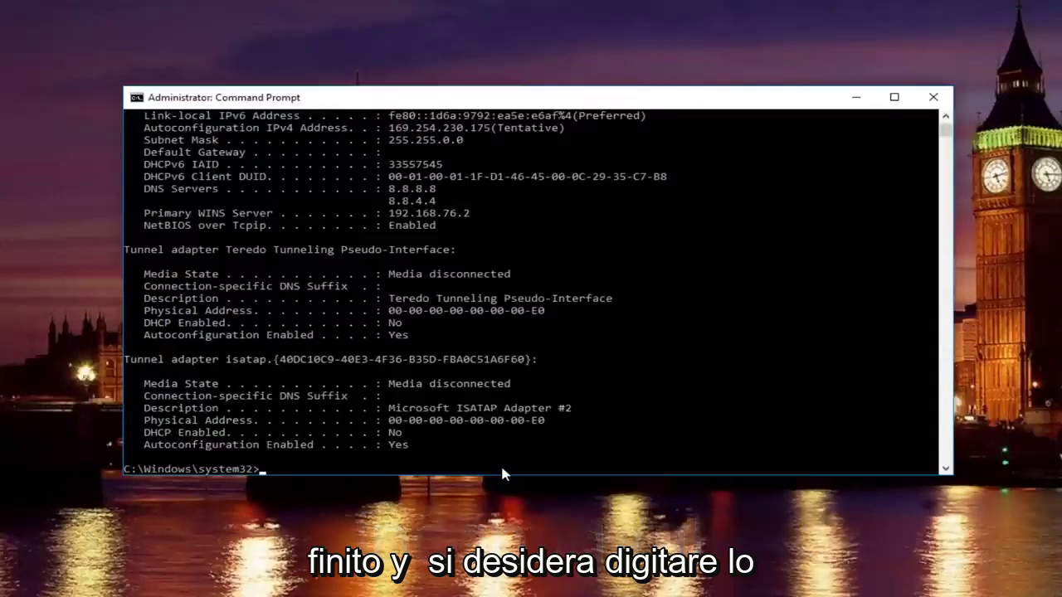
- Run ipconfig /flushdns to clear the DNS cache, then ipconfig /renew
text(ip)
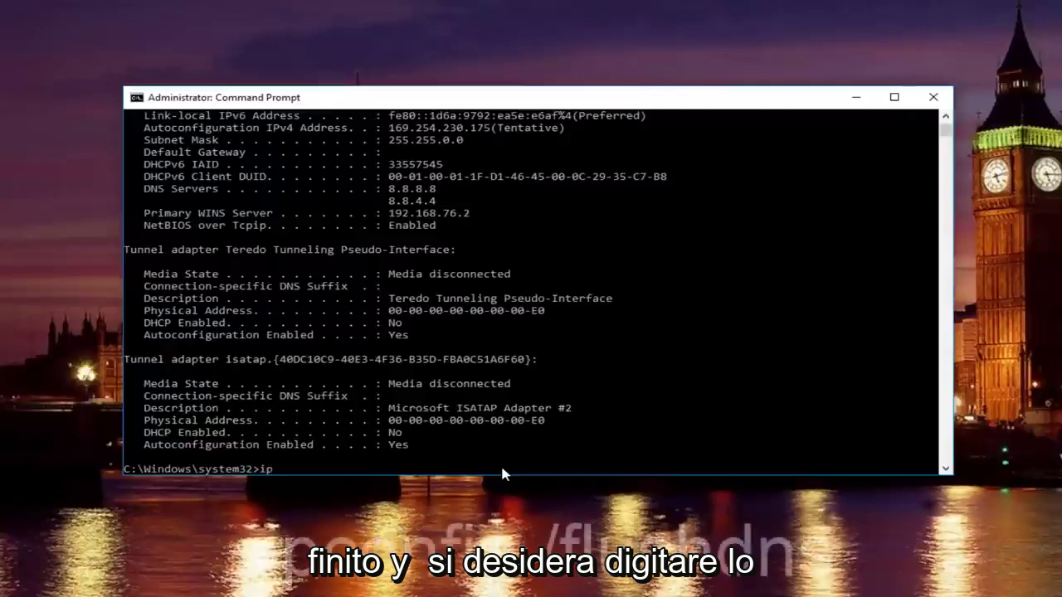
text(config )
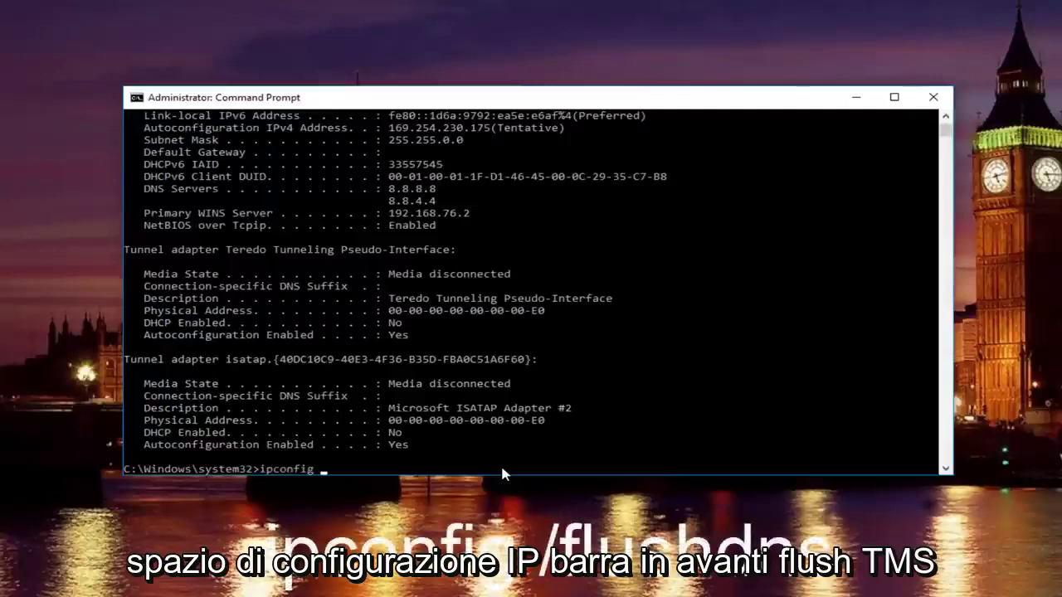
text(/fl)
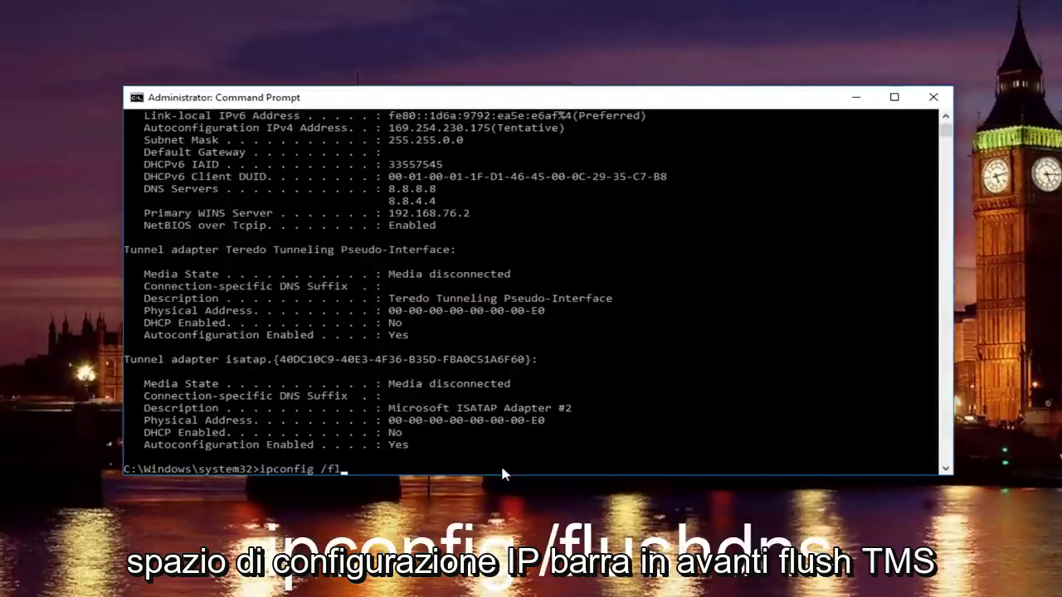
text(ushdns)
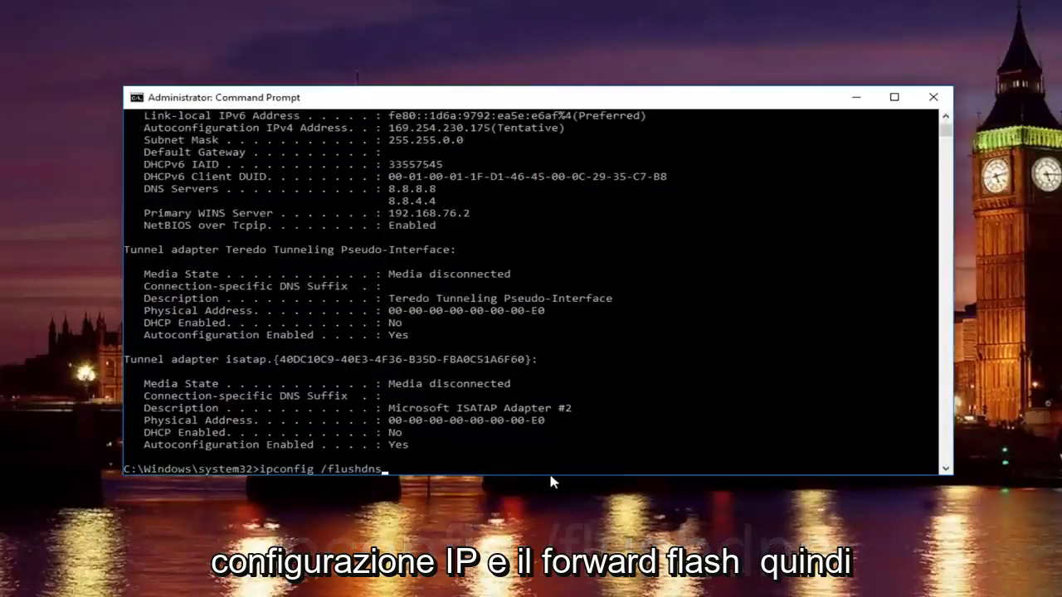
key(Return)
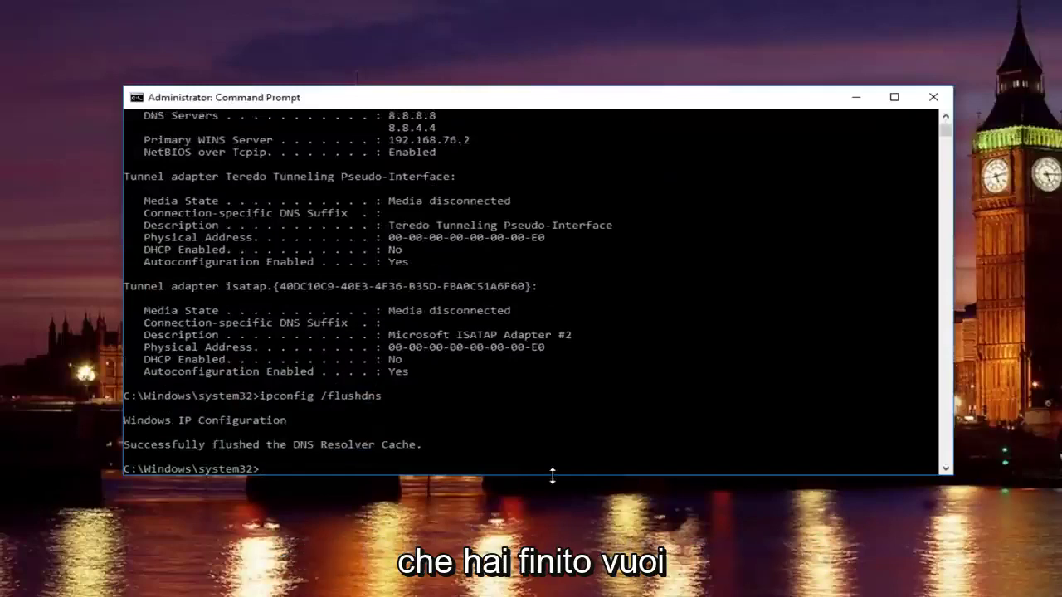
text(ipconfig)
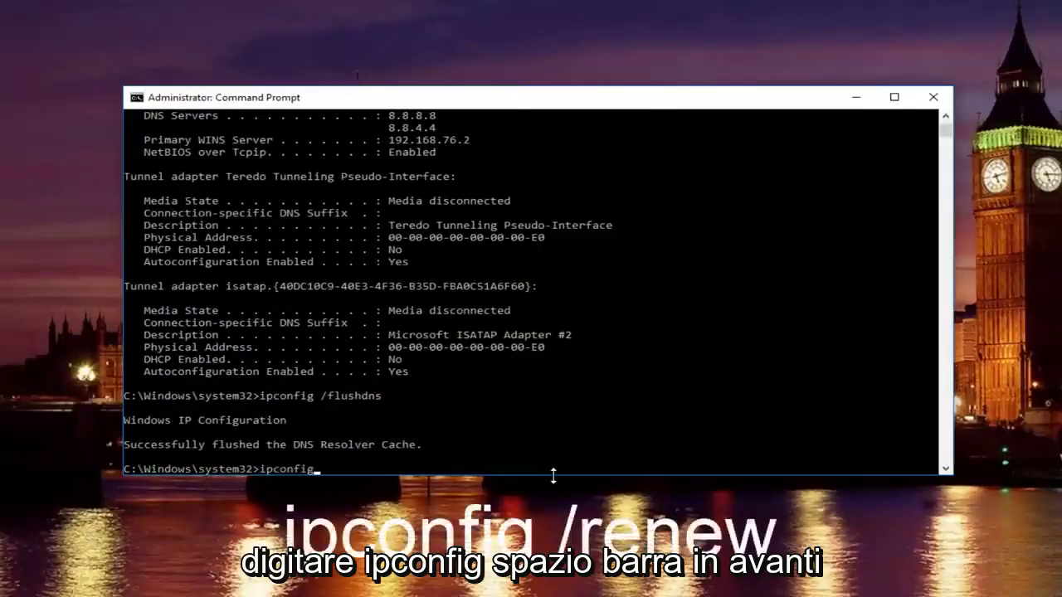
text( /renew)
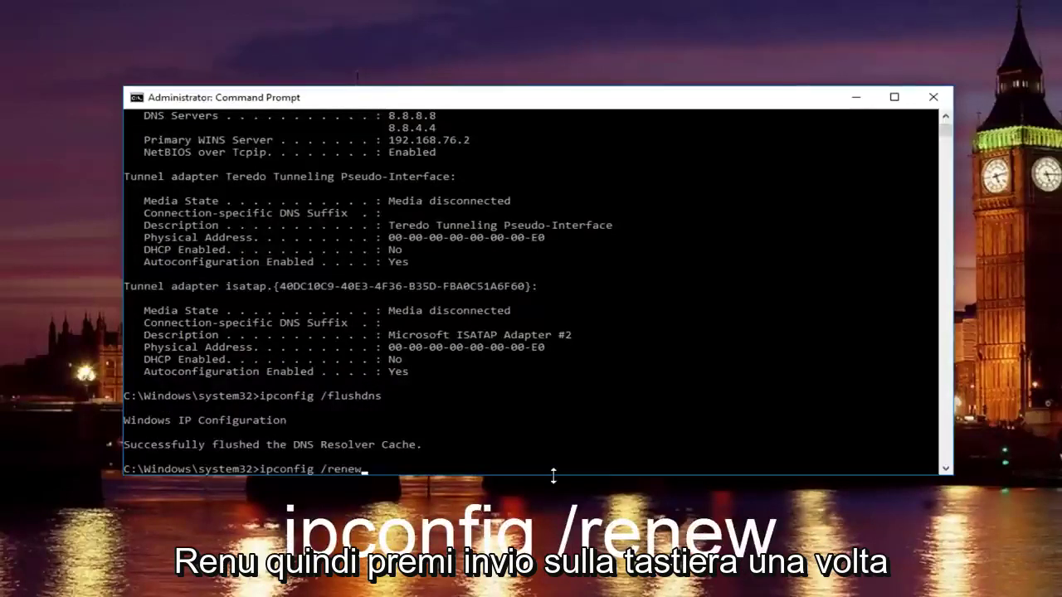
key(Return)
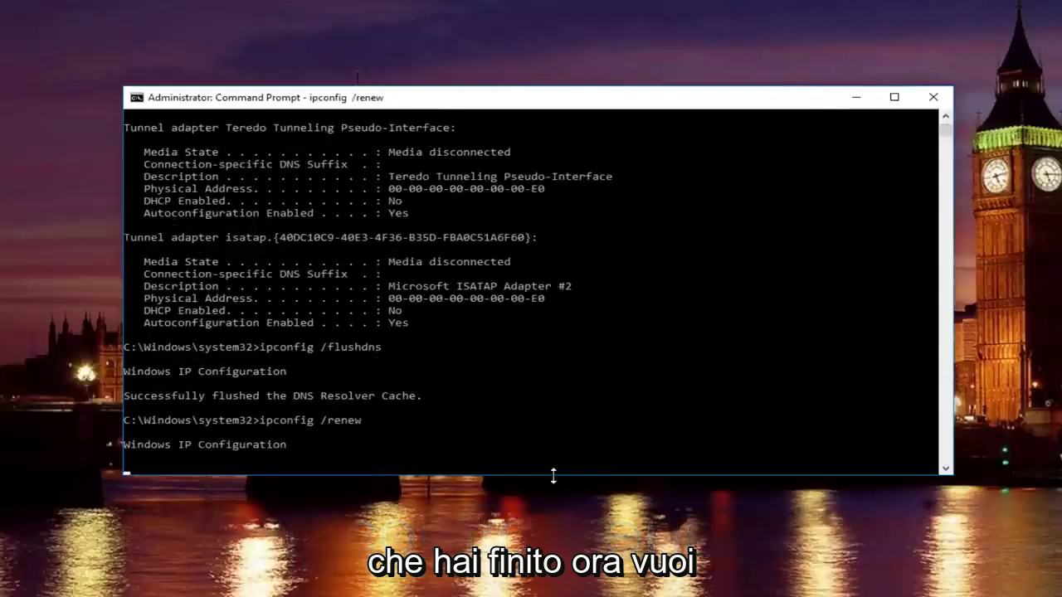
- Run netsh int ip set dns, then netsh winsock reset to reset the Winsock catalog
text(ne)
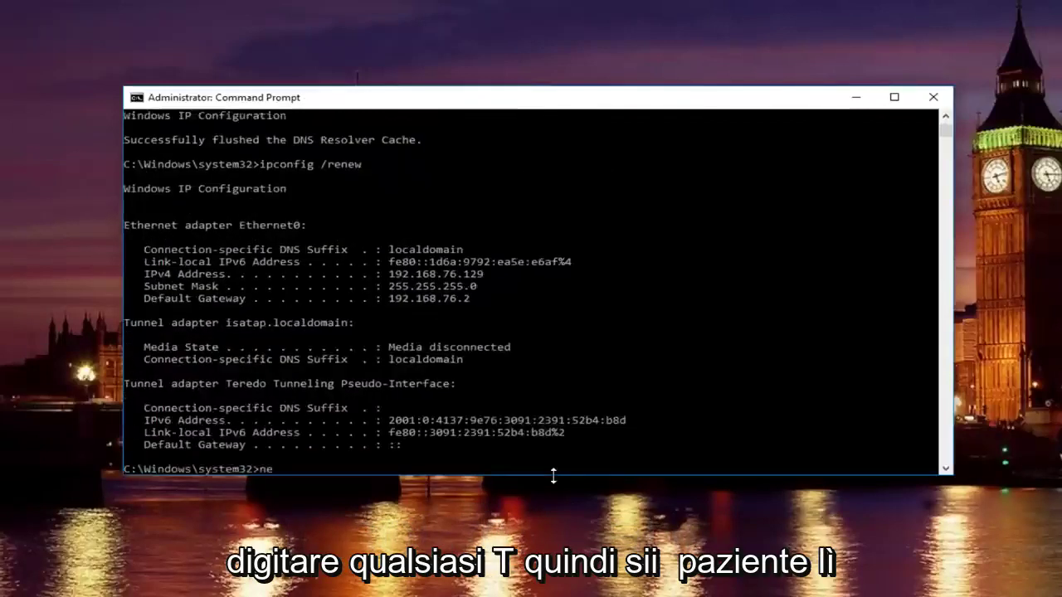
key(BackSpace)
key(BackSpace)
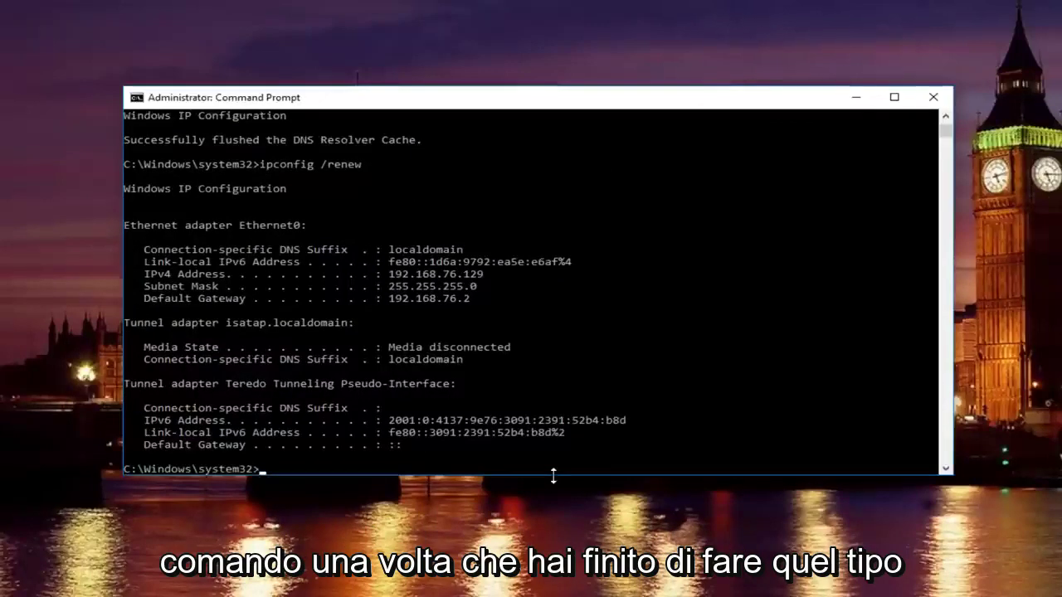
text(ne)
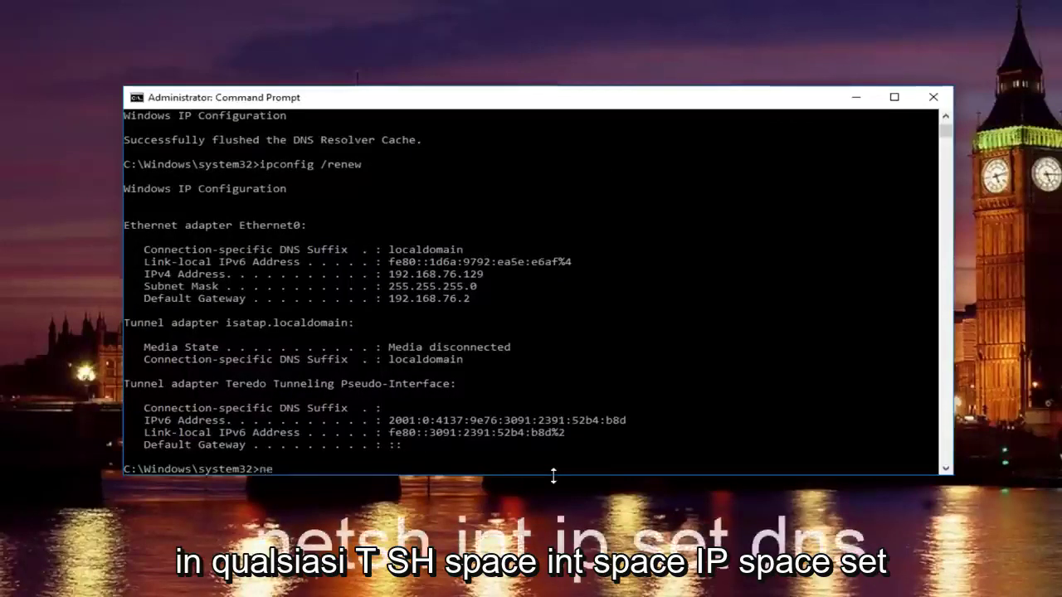
text(tsh )
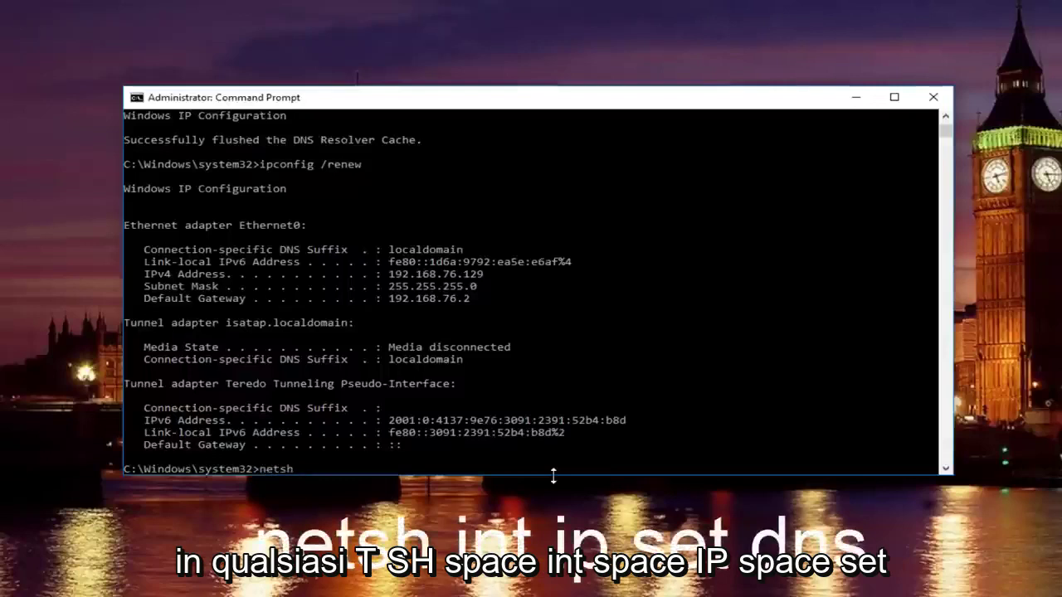
text(int ip se)
text(t)
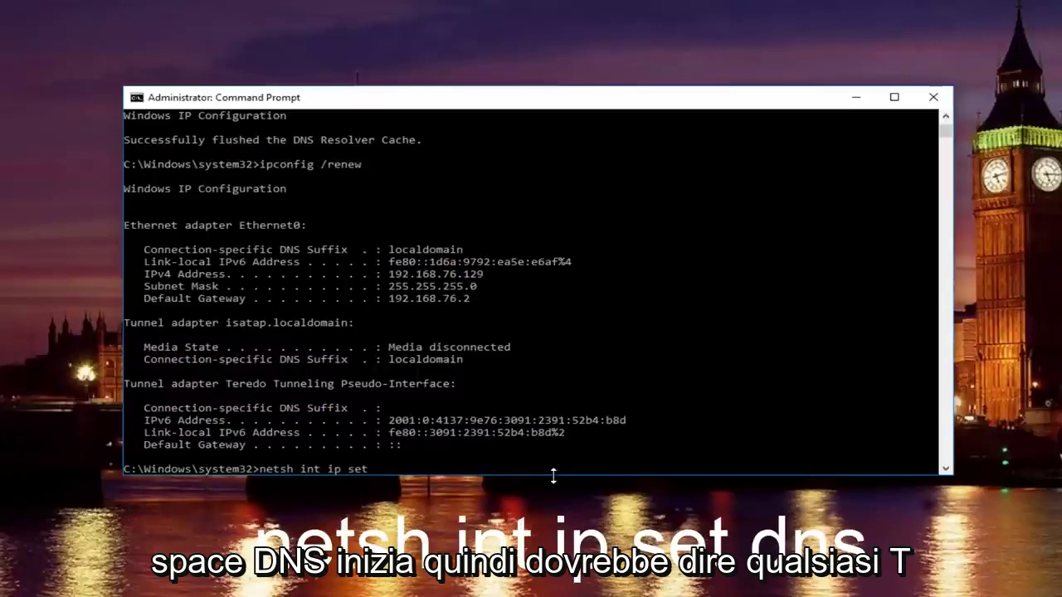
text( dns)
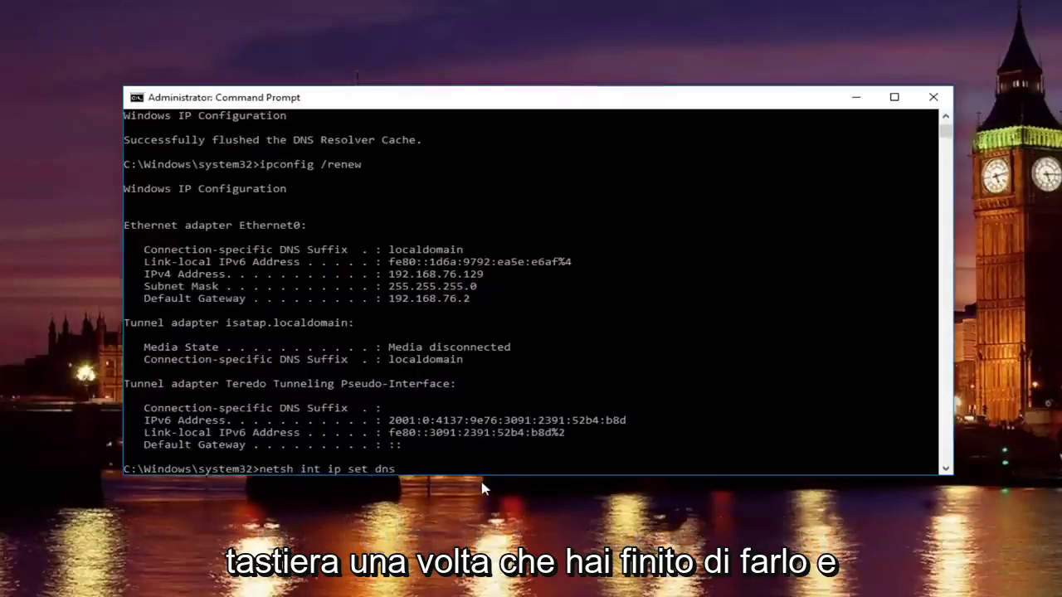
key(Return)
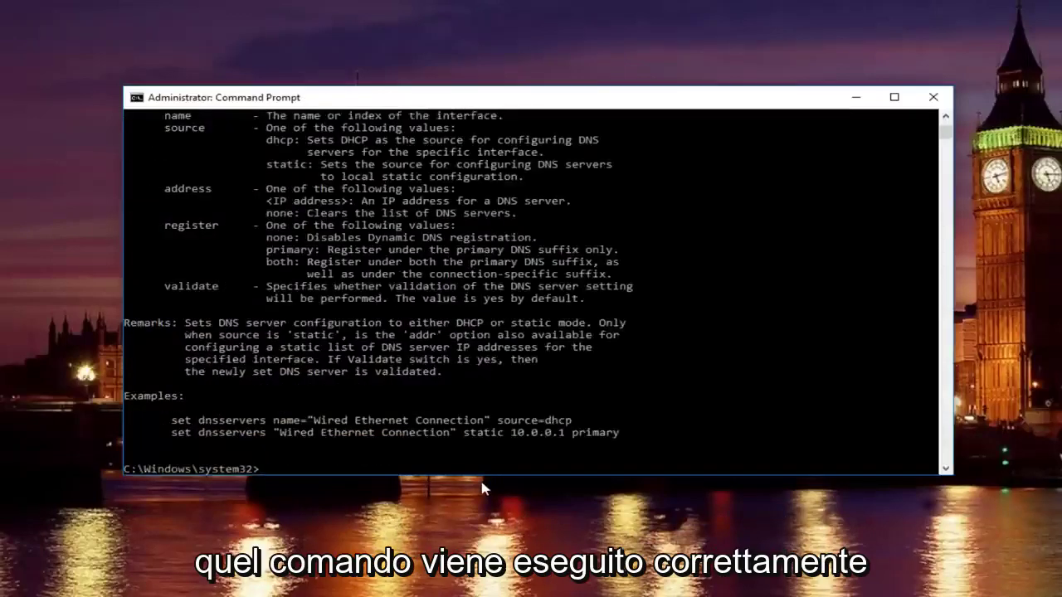
text(netsh win)
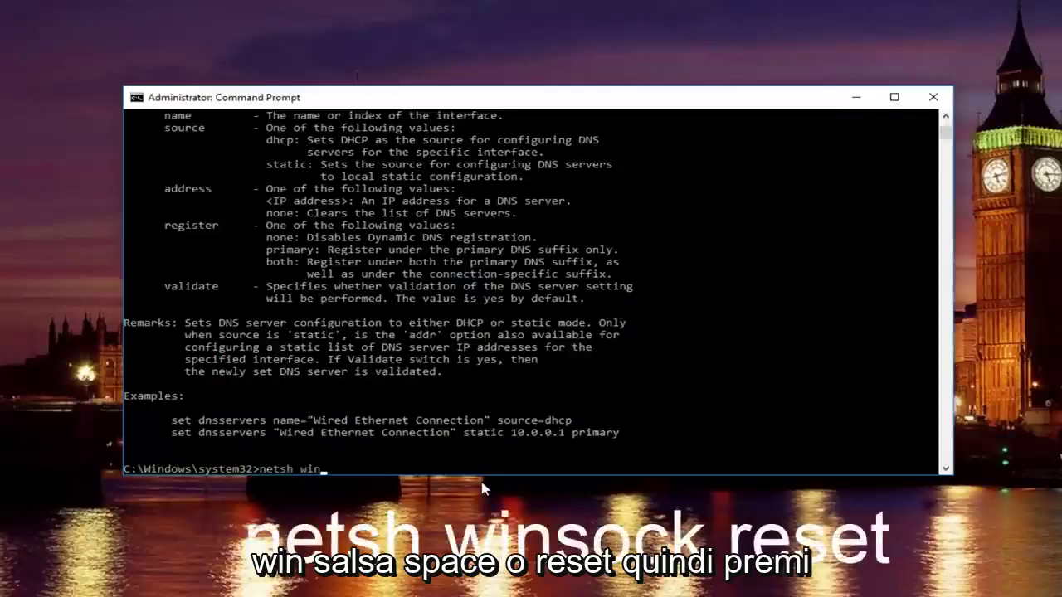
text(soc)
text(set)
key(Return)
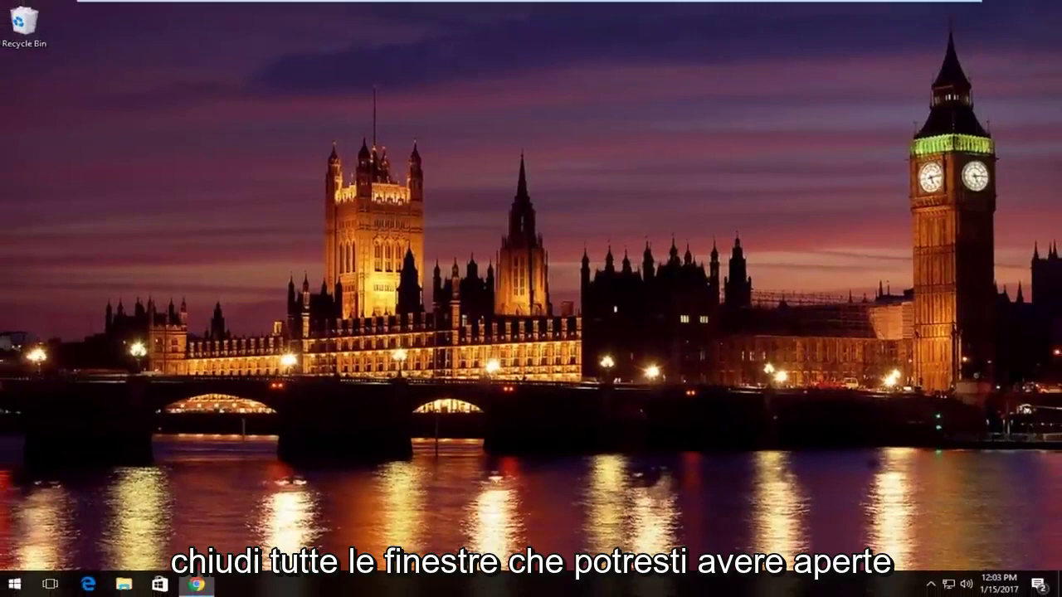
- Close Chrome from the taskbar and restart the computer from the Start menu
right_click(197, 584)
click(157, 552)
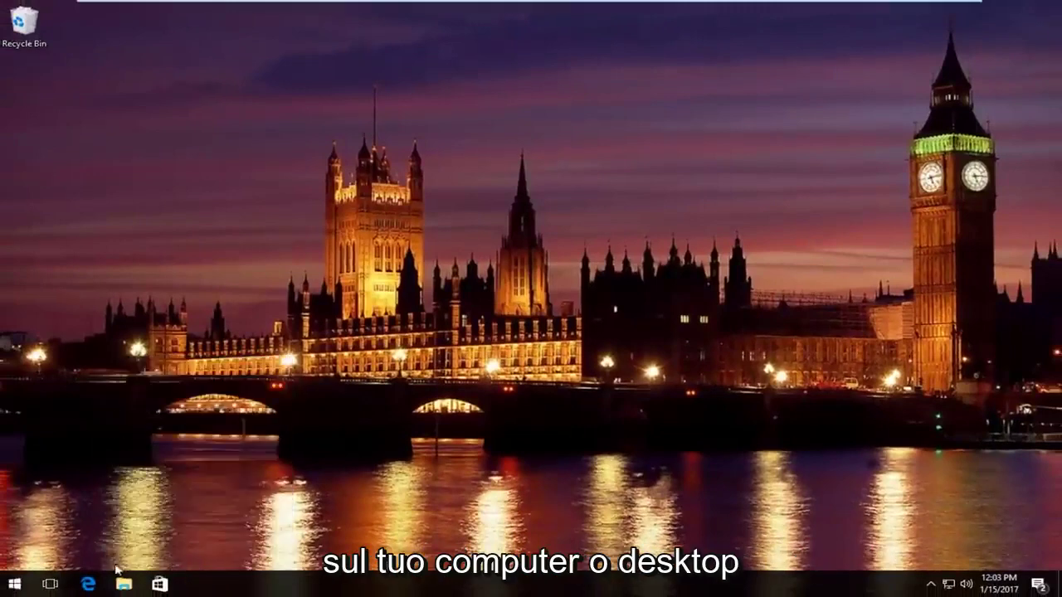
click(13, 583)
click(15, 554)
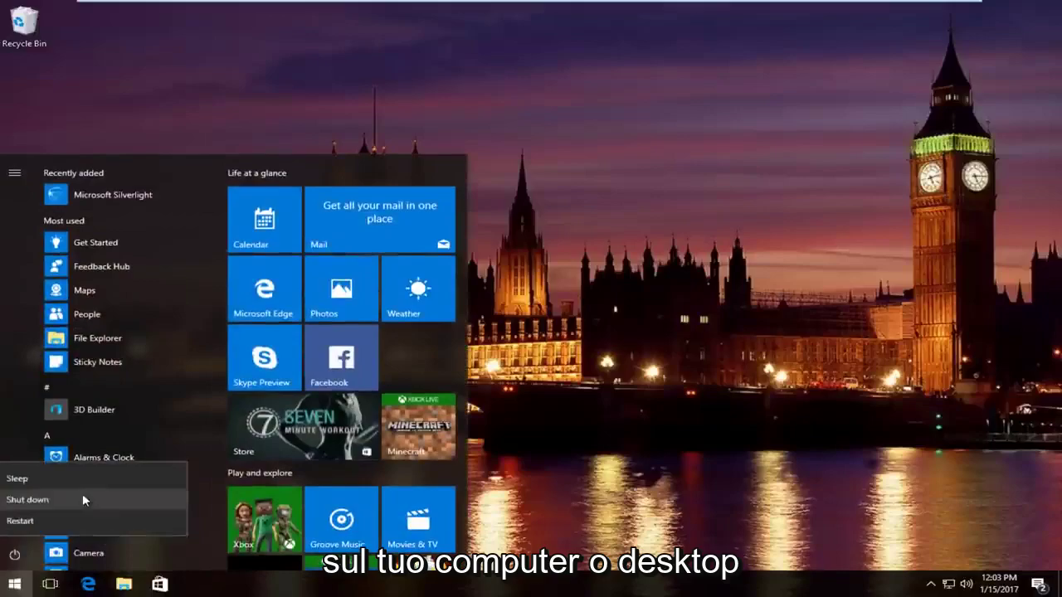
click(32, 520)
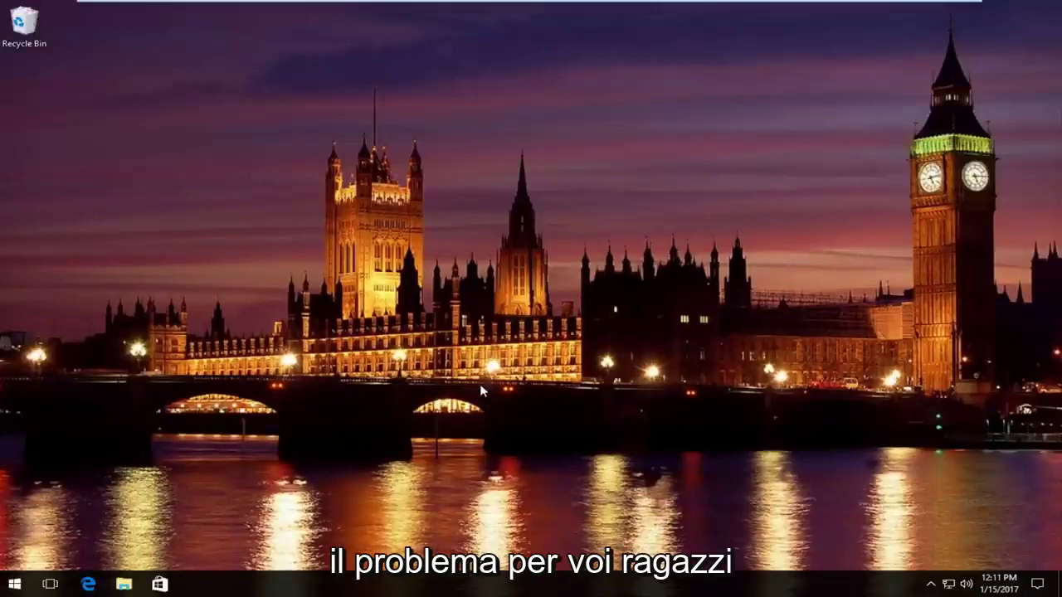
- Search the Start menu for 'network and sharing center' and open it
click(18, 585)
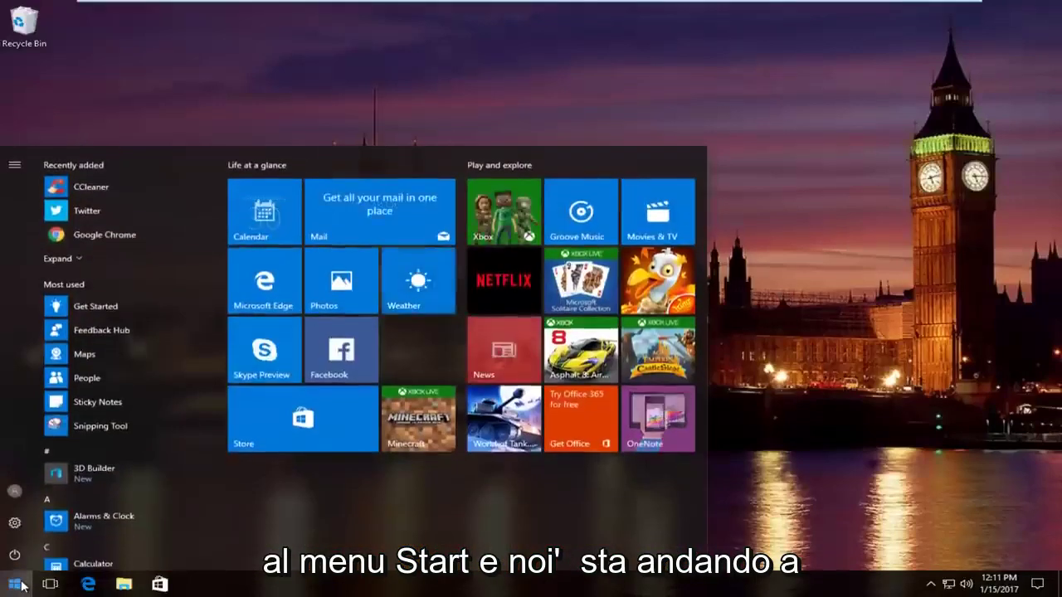
text(network a)
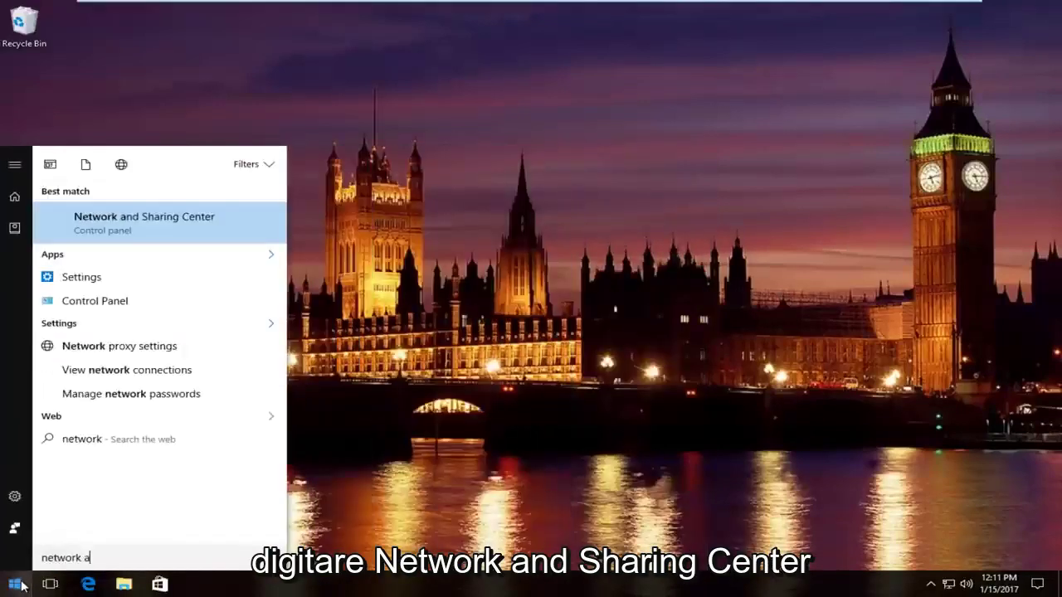
text(nd sharing center)
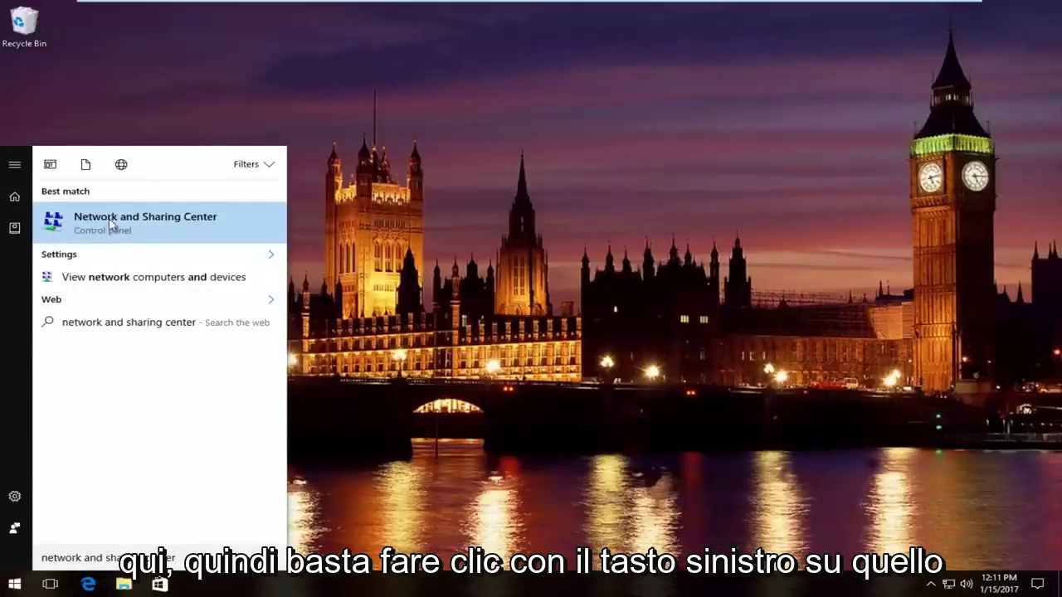
click(111, 224)
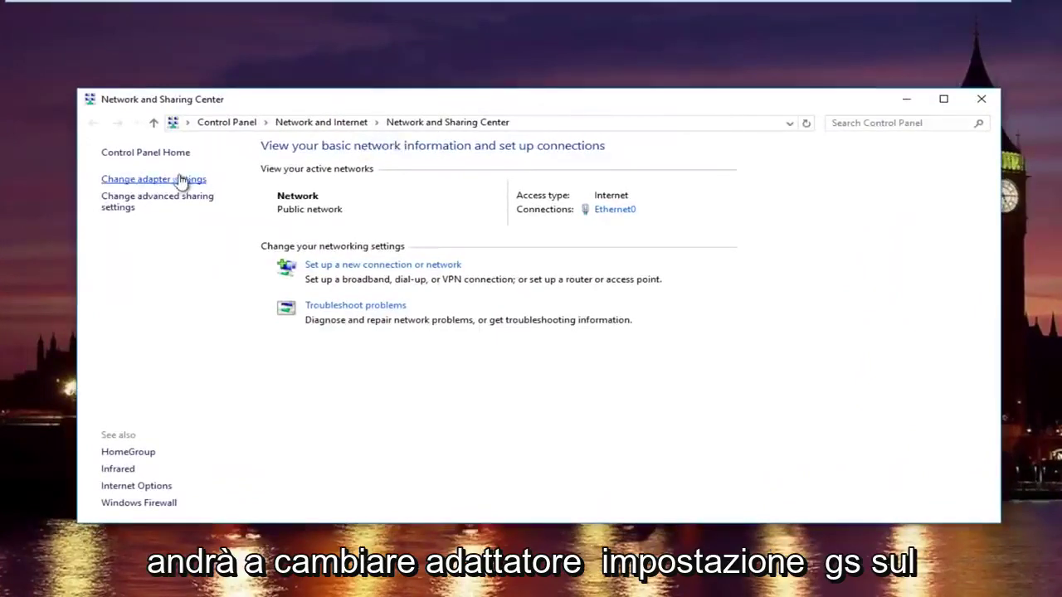
- Open Ethernet0's adapter properties and its Internet Protocol Version 4 (TCP/IPv4) settings
click(153, 179)
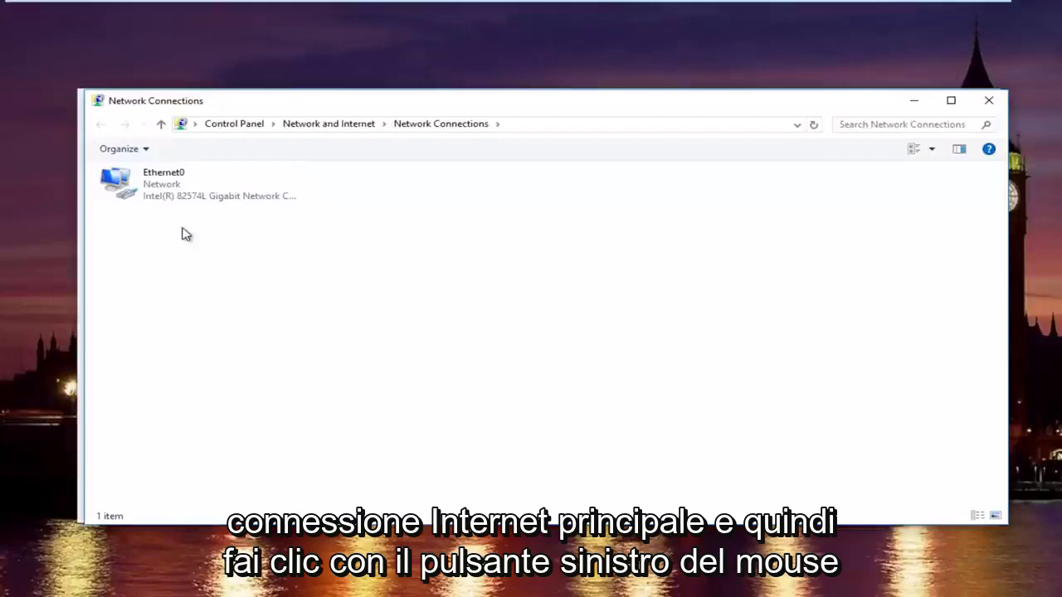
click(174, 201)
right_click(173, 200)
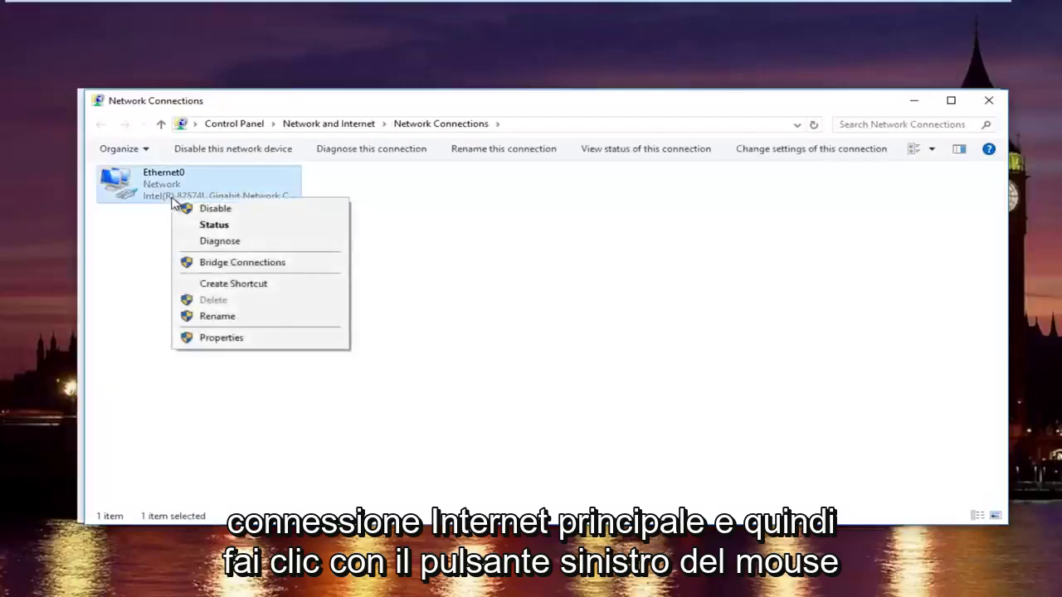
click(222, 339)
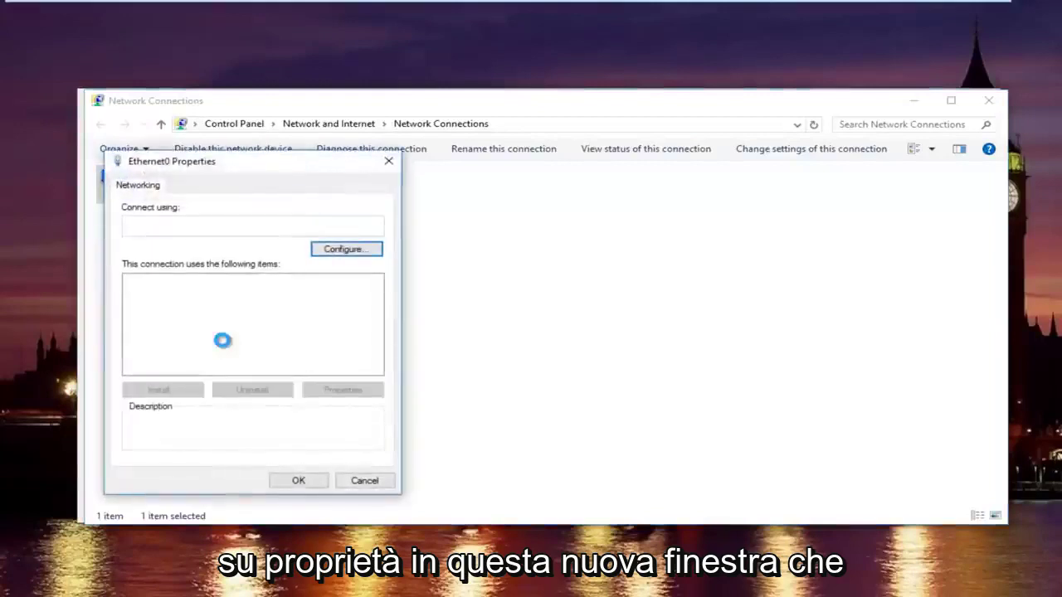
drag(231, 170, 432, 153)
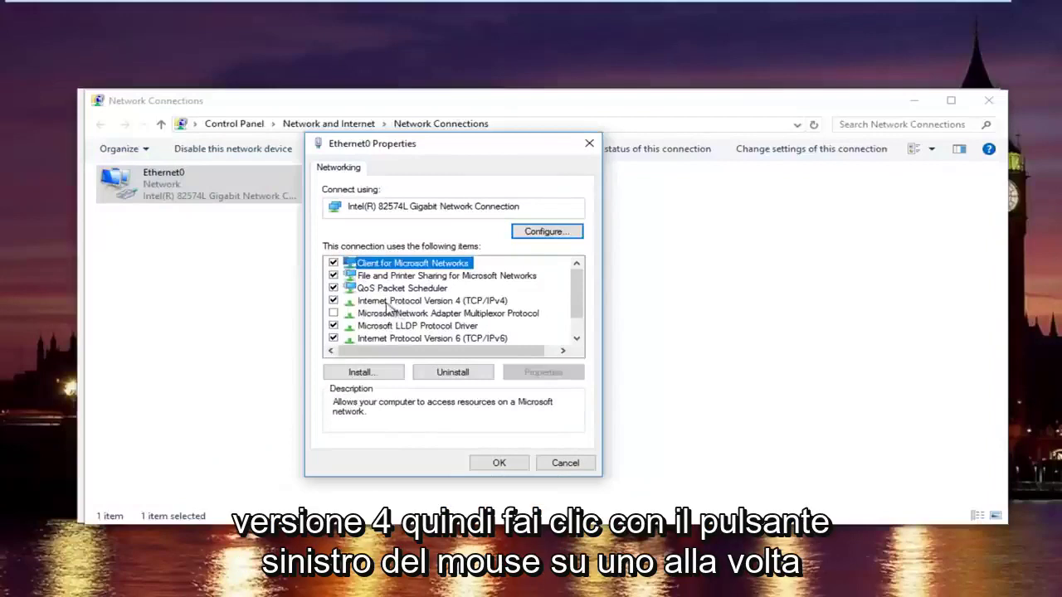
click(389, 303)
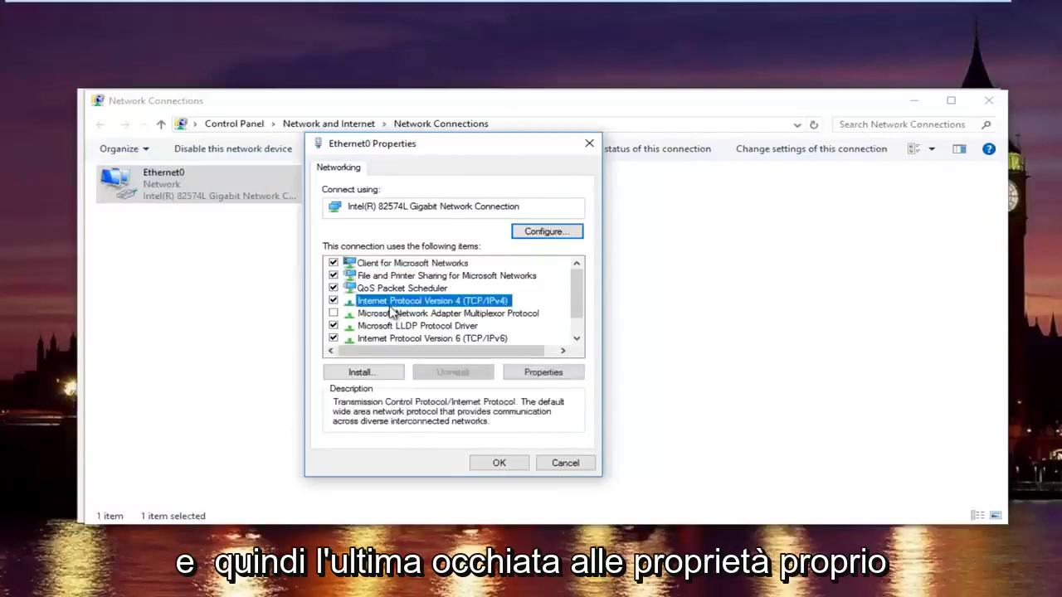
click(526, 375)
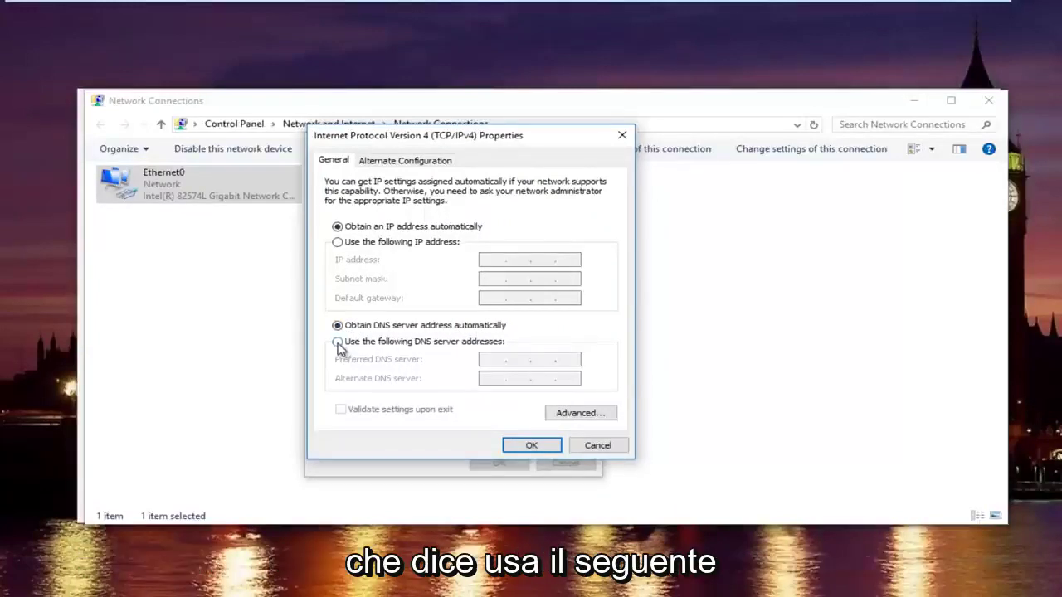
- Set Ethernet0's DNS servers to 8.8.8.8 and 8.8.4.4, validating on exit
click(338, 344)
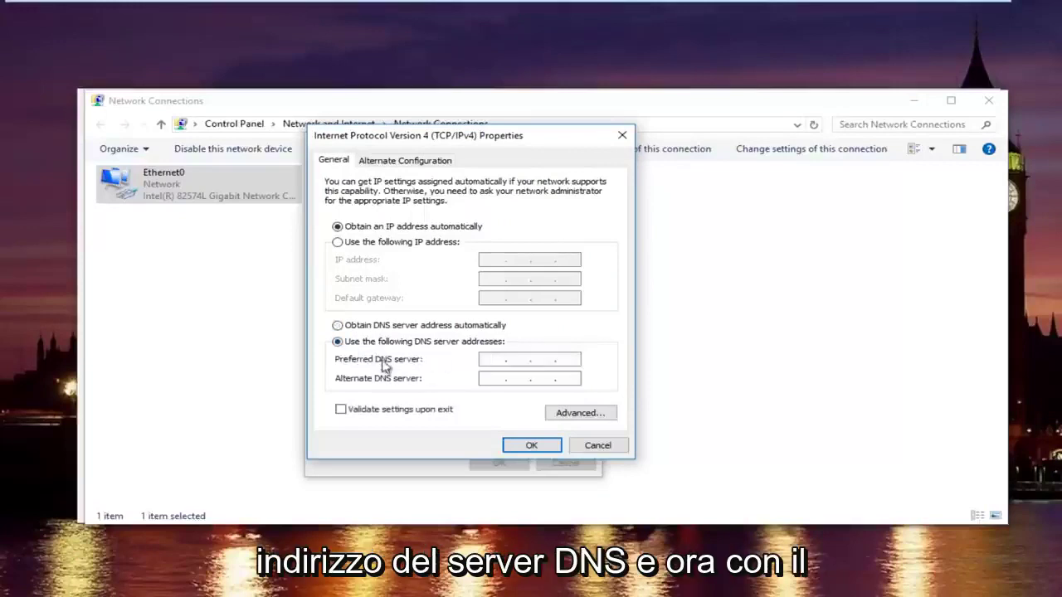
click(483, 363)
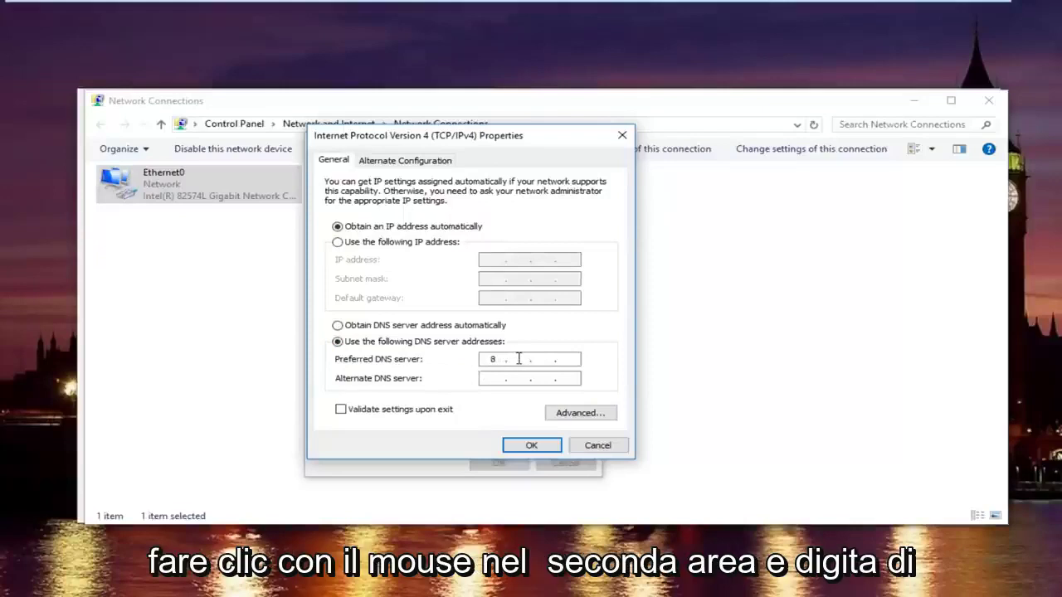
text(8.)
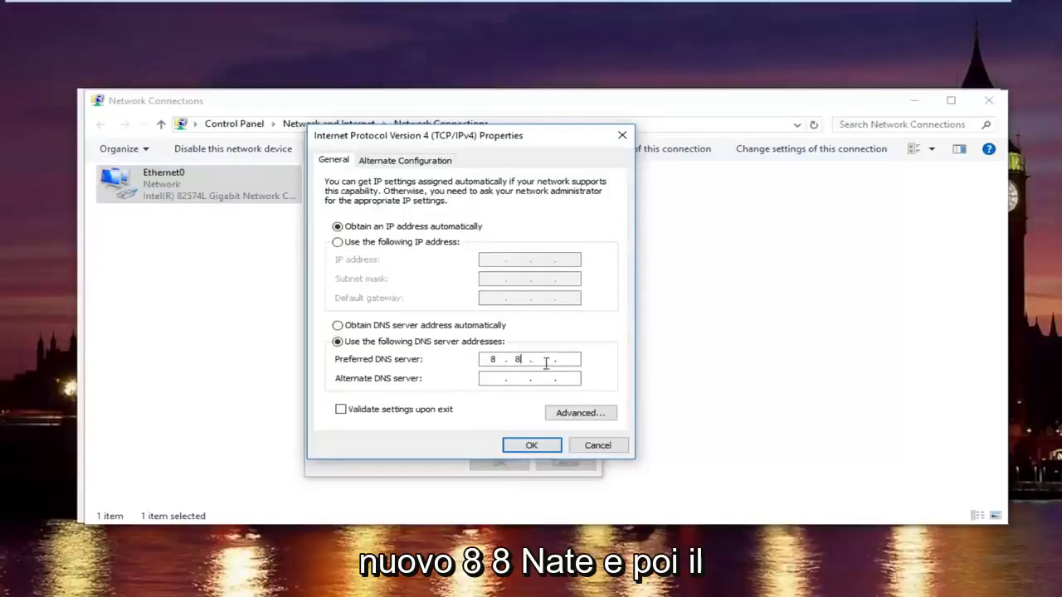
text(8)
click(496, 381)
text(8.8.4.4)
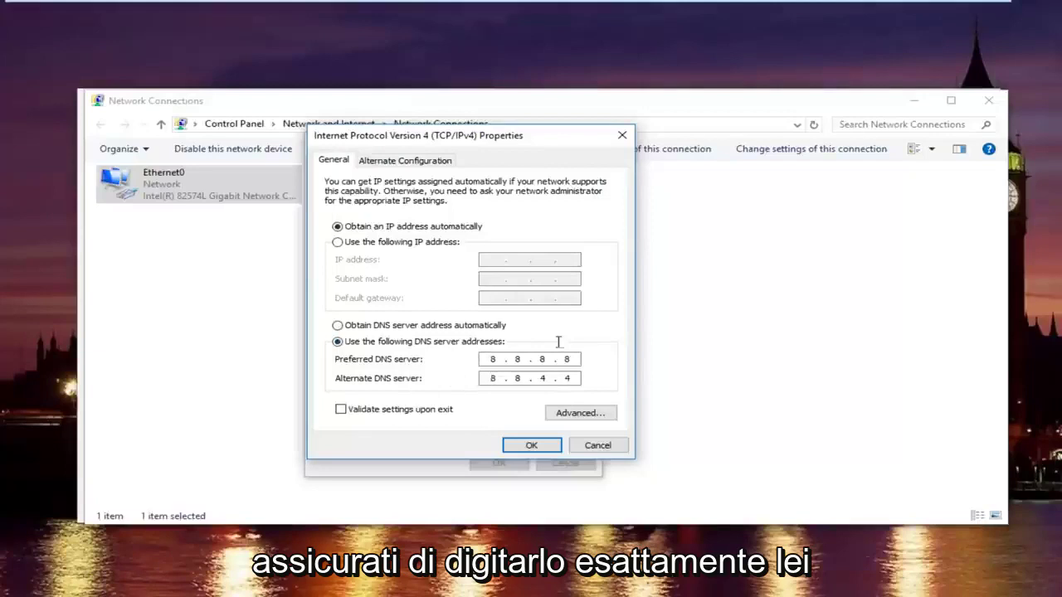
click(341, 409)
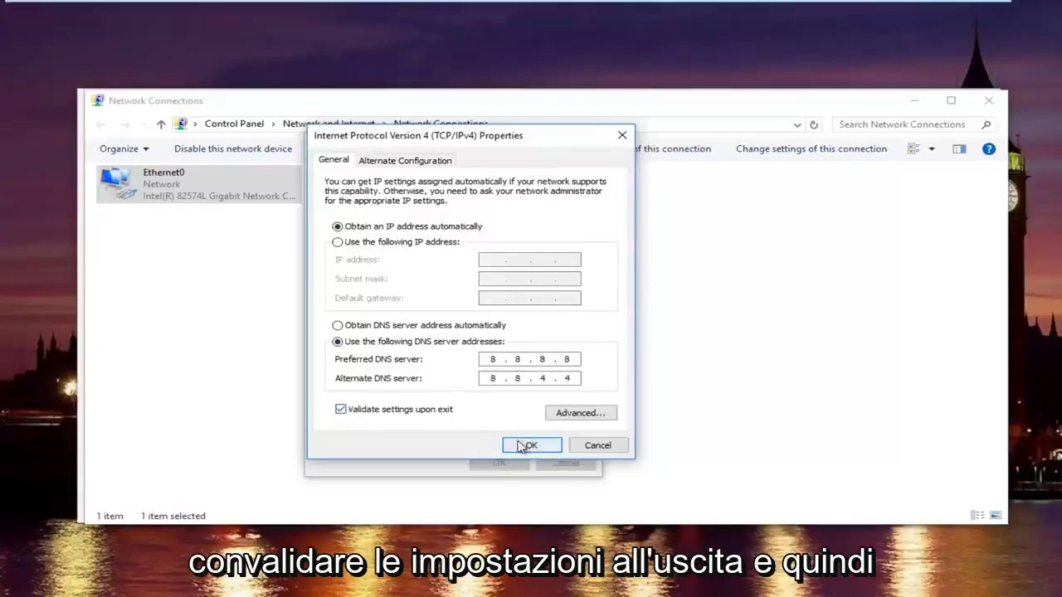
click(524, 448)
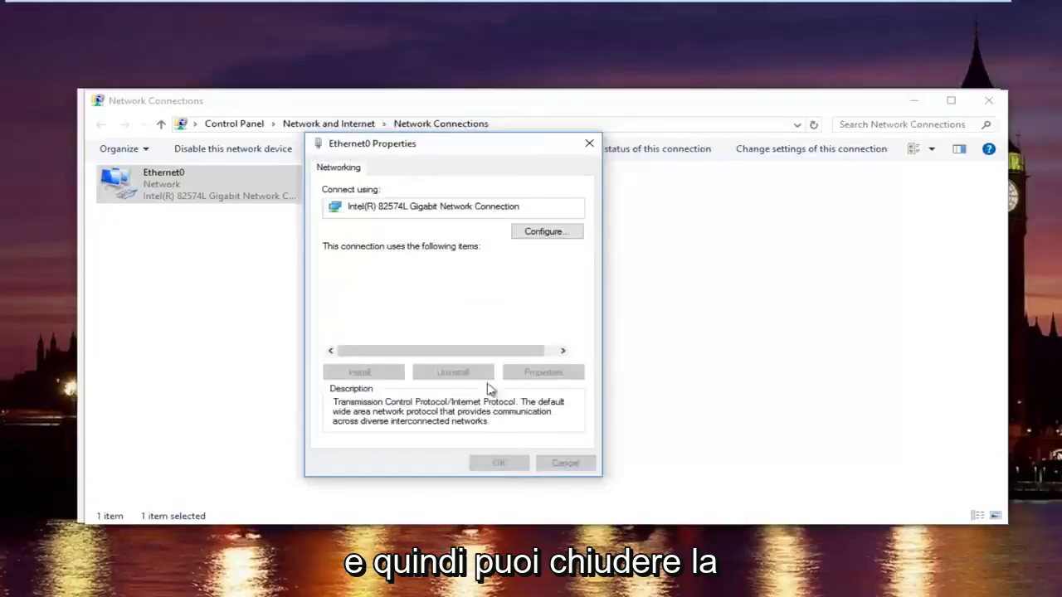
click(589, 144)
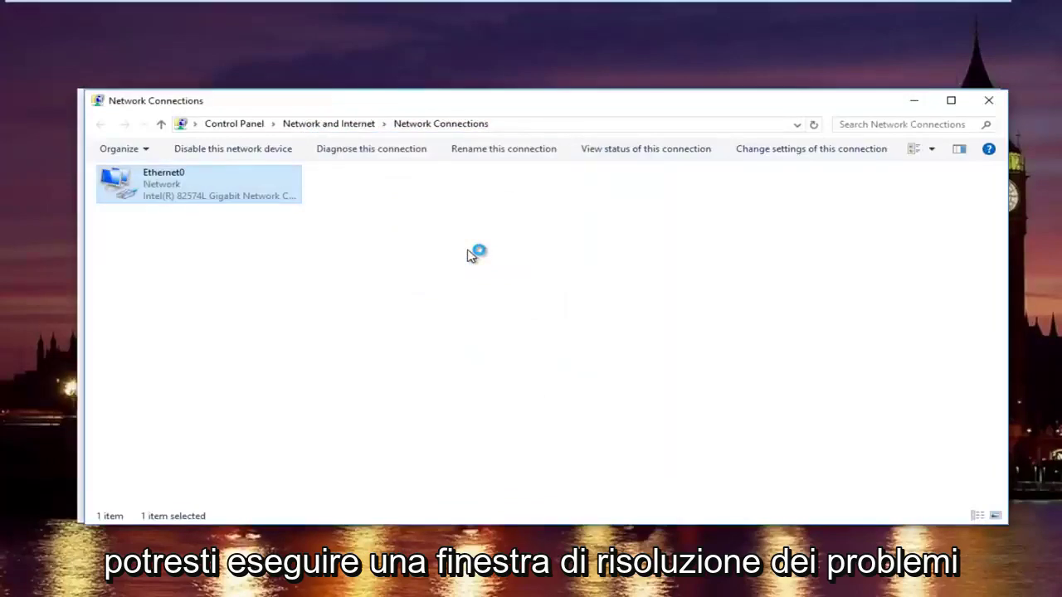
- Return to Network Connections and run 'Diagnose this connection' on Ethernet0
click(224, 594)
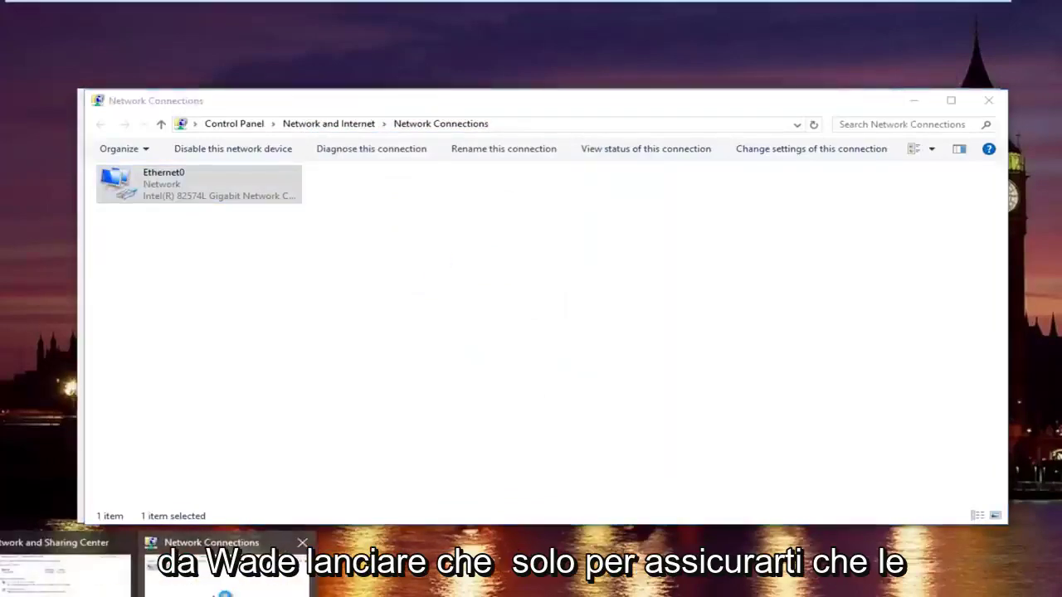
click(224, 585)
click(370, 149)
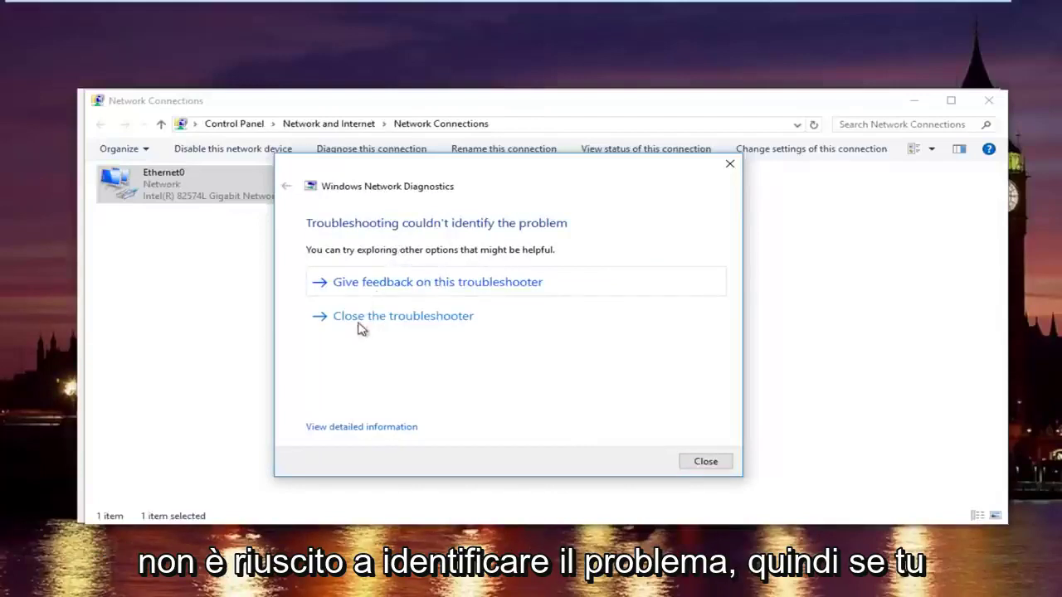
- Review the report's detection details, then close the troubleshooter and Network Connections window
click(363, 428)
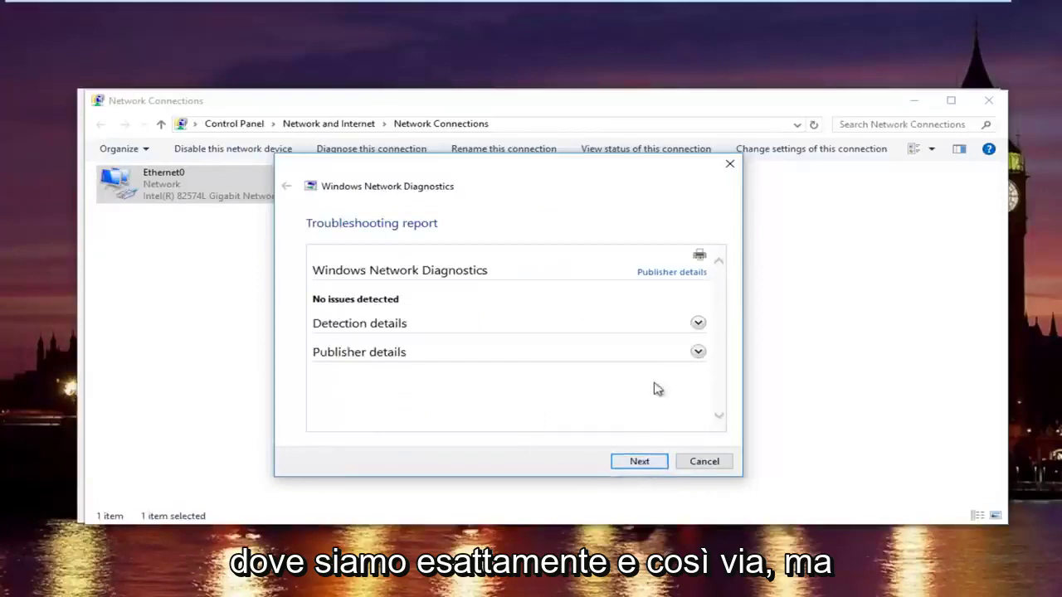
click(697, 323)
scroll(683, 360, down, 2)
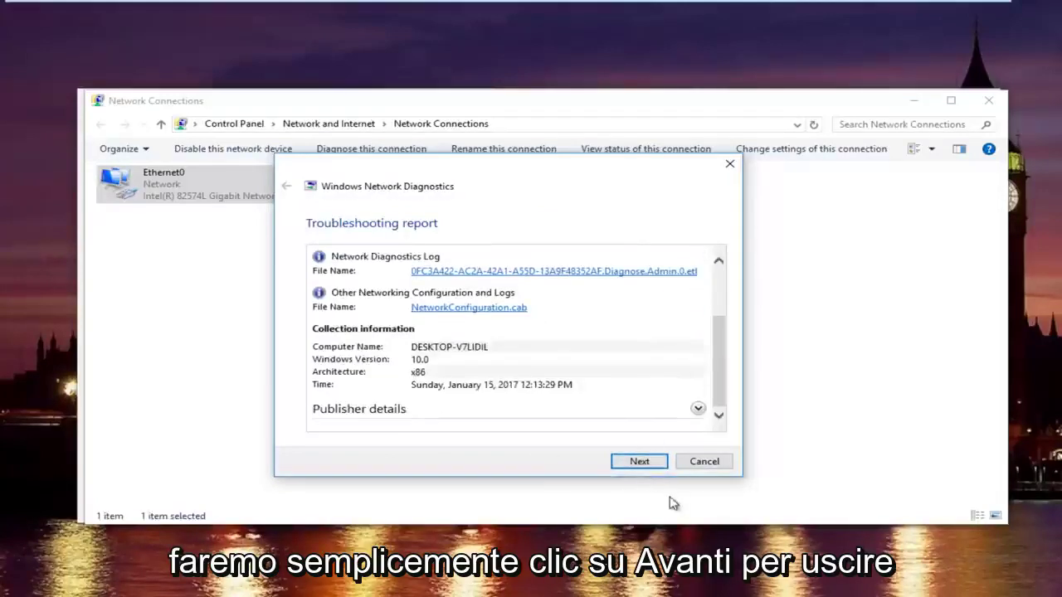
click(649, 462)
click(707, 462)
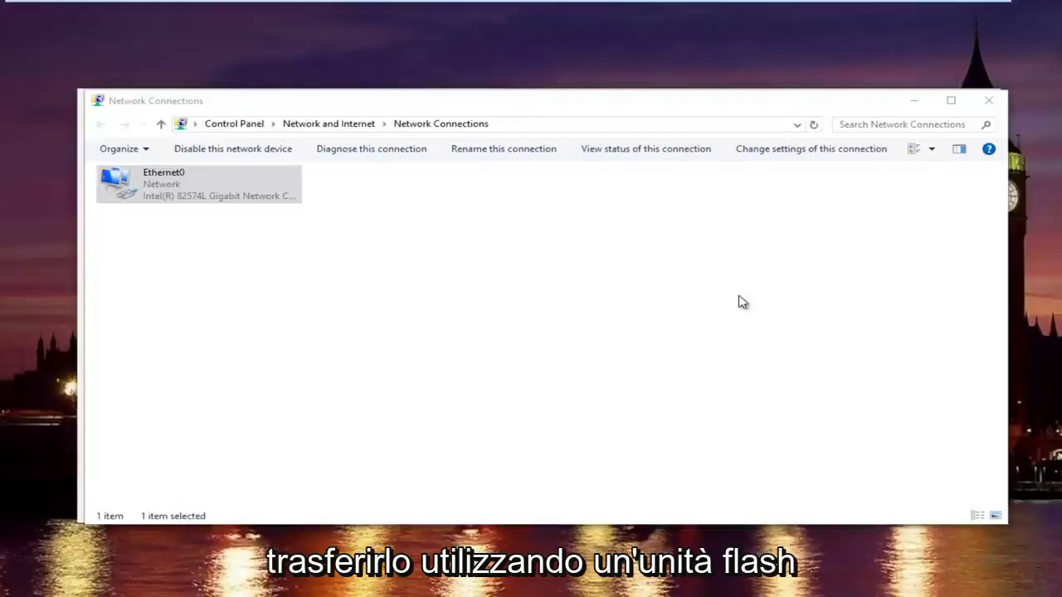
click(986, 102)
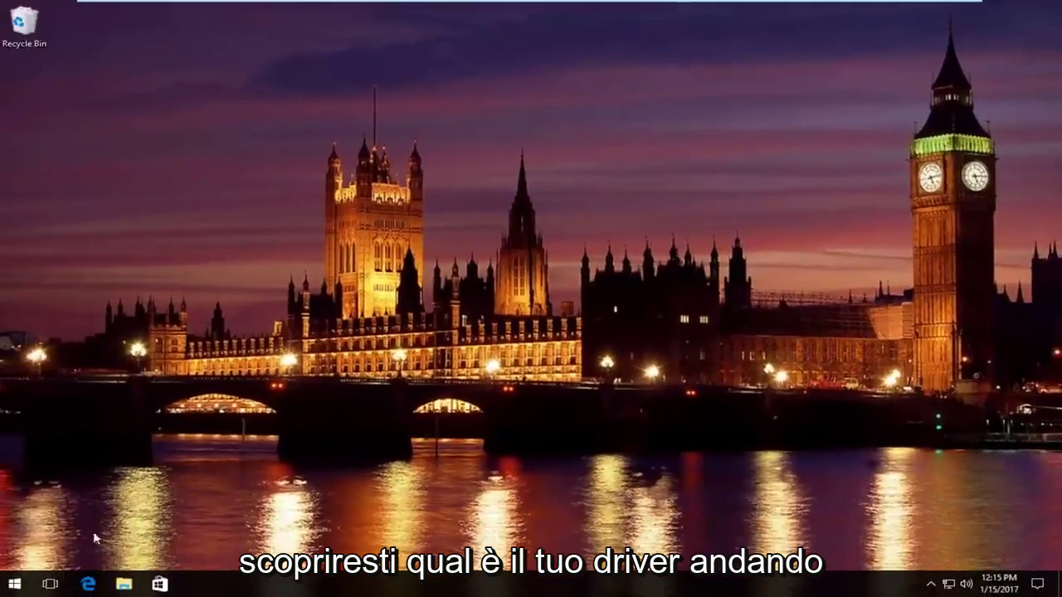
- Search the Start menu for 'device manager' and open Device Manager
click(11, 584)
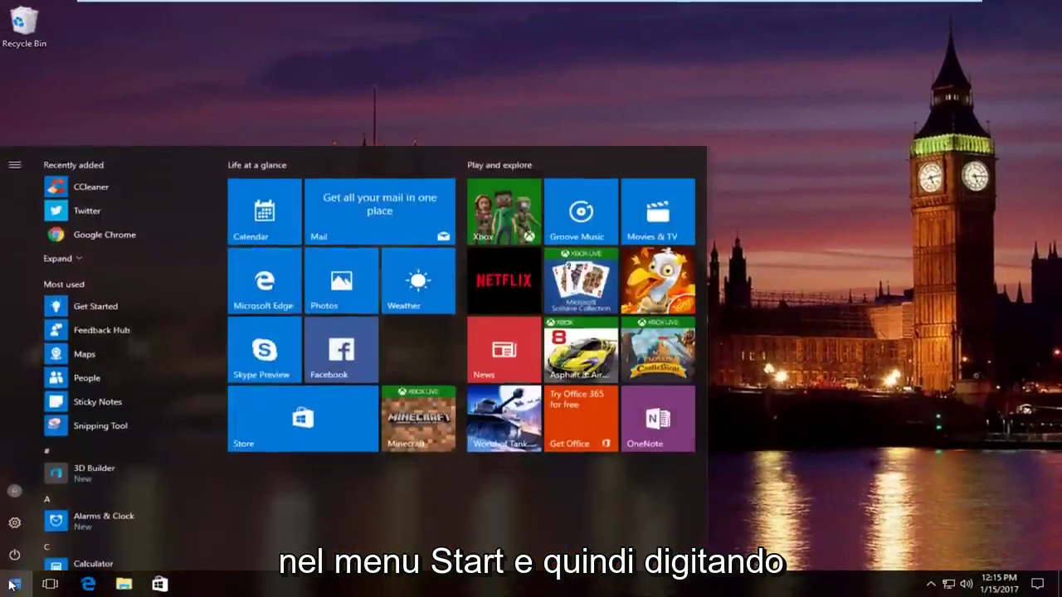
text(de)
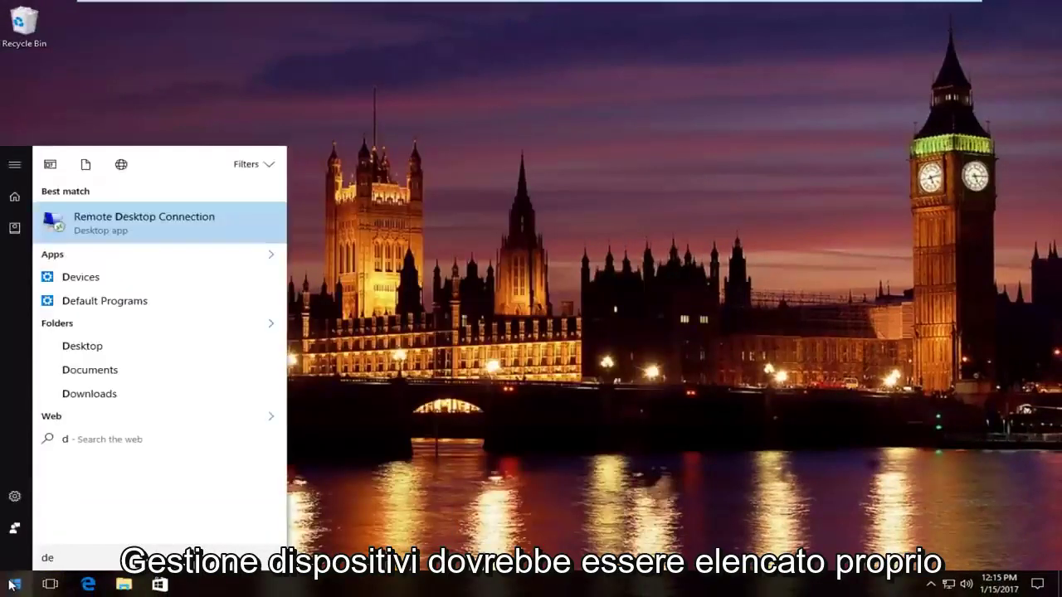
text(vice)
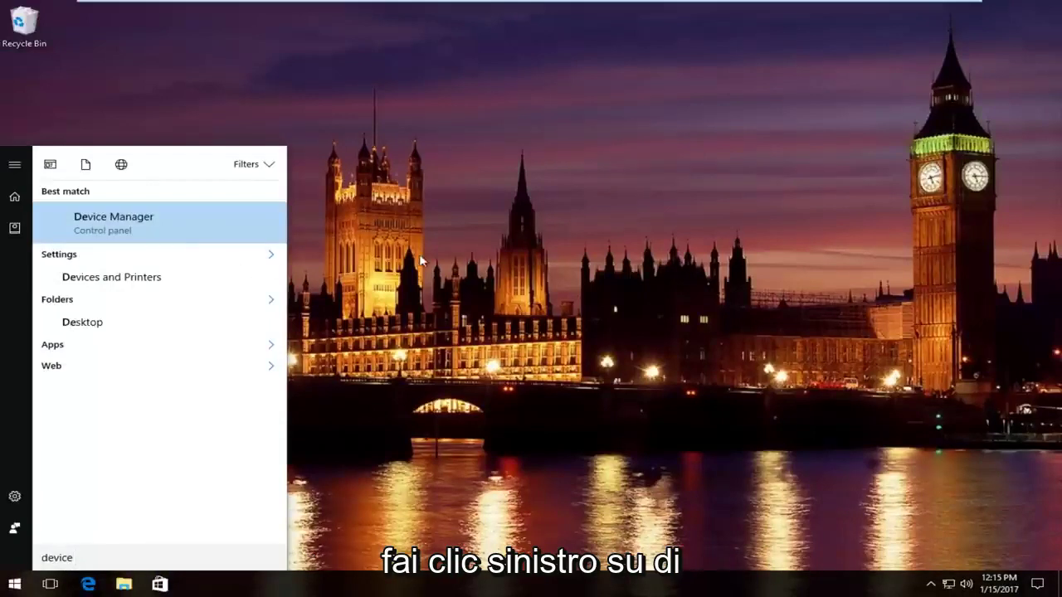
text(manager)
click(119, 221)
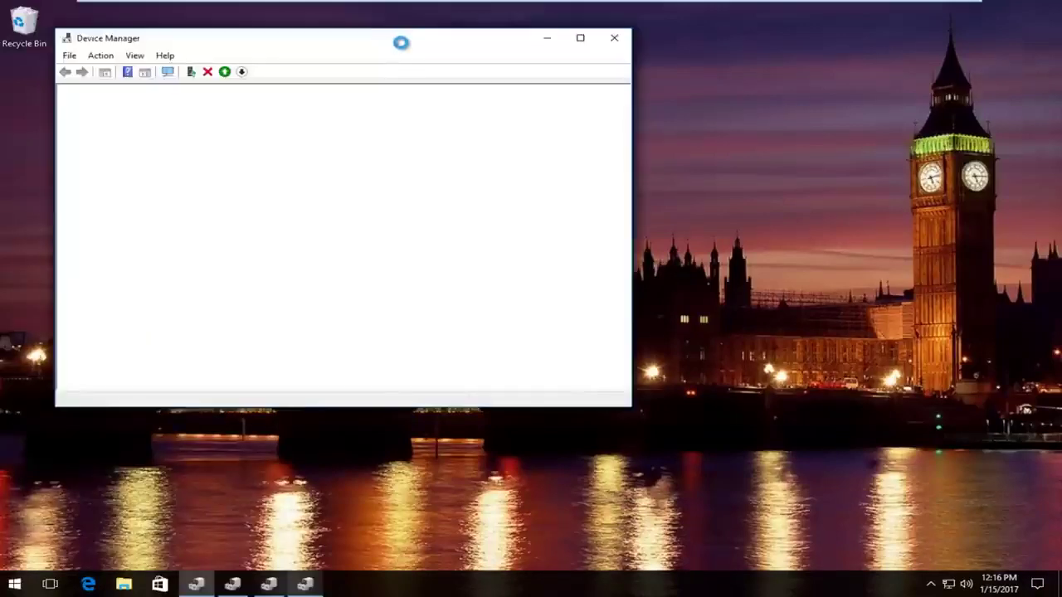
drag(401, 42, 410, 43)
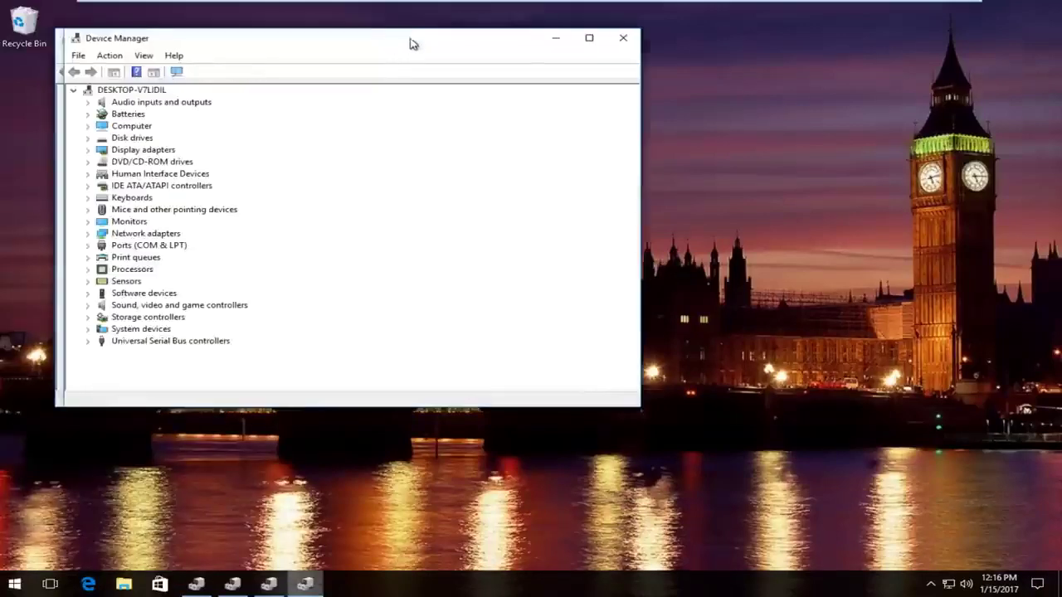
- Close the duplicate window and launch Update Driver Software for the Intel(R) 82574L Gigabit Network Connection
click(617, 38)
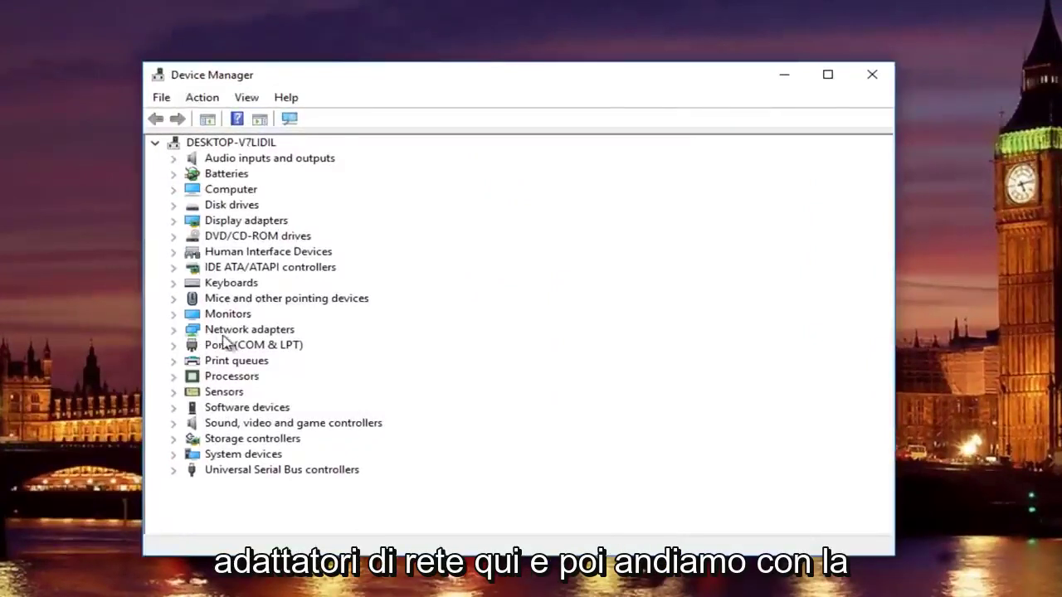
click(174, 331)
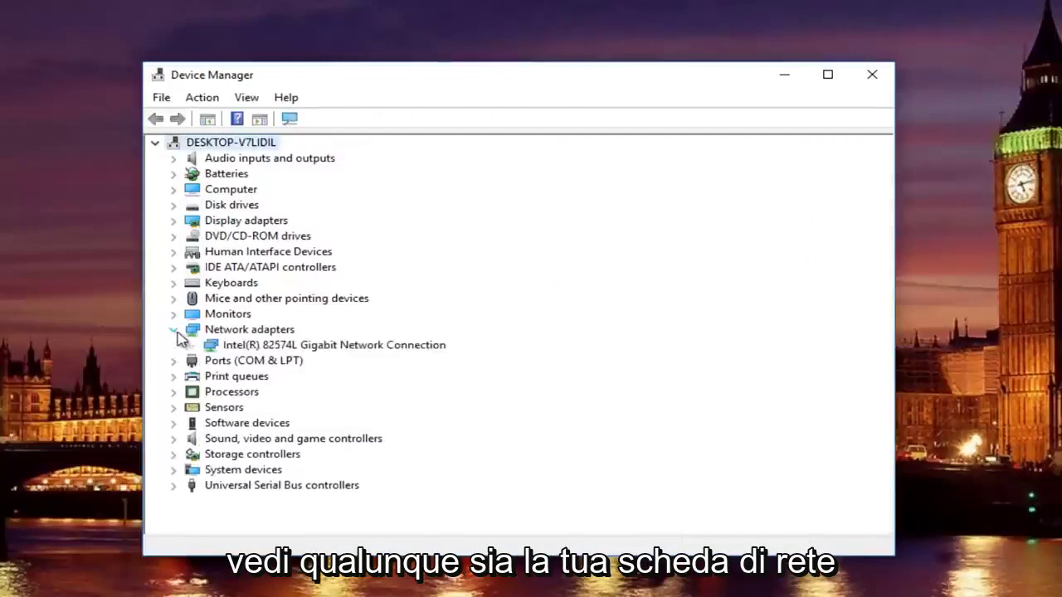
click(253, 347)
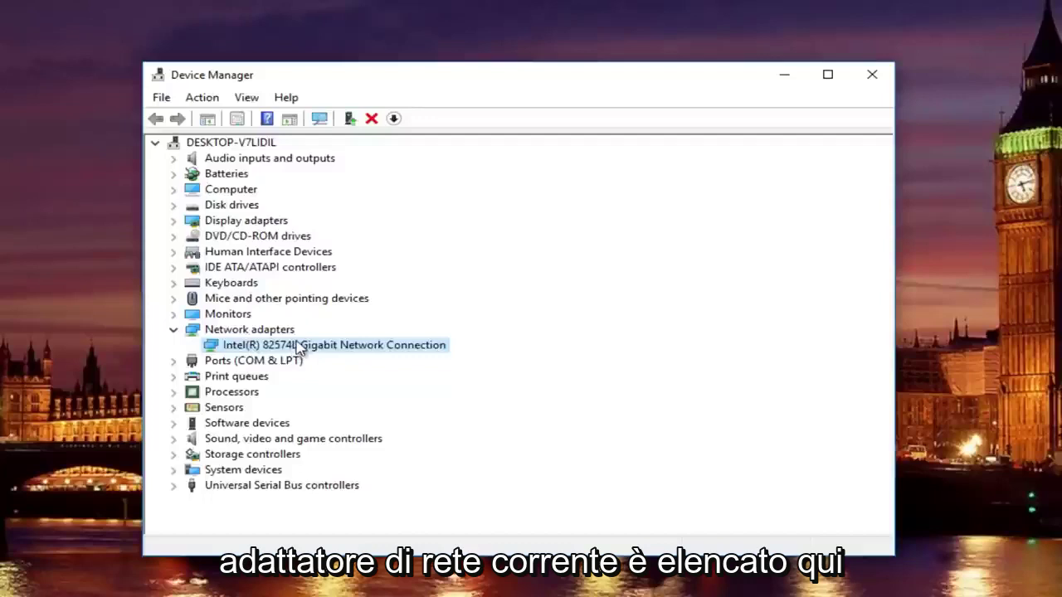
right_click(299, 348)
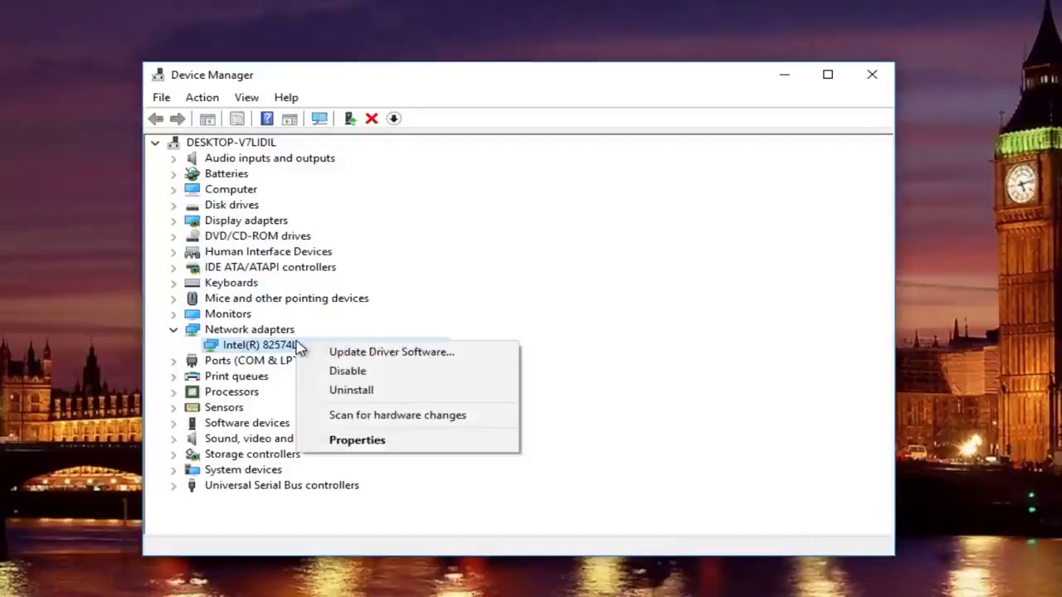
click(358, 351)
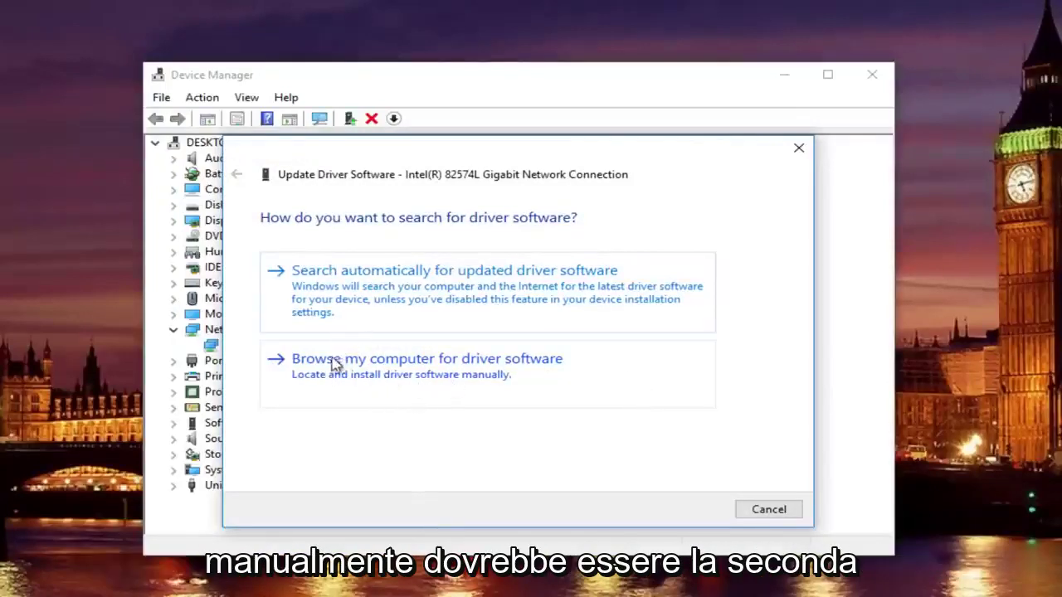
- Preview 'Browse my computer for driver software' and its folder picker, then cancel the wizard unchanged
click(377, 359)
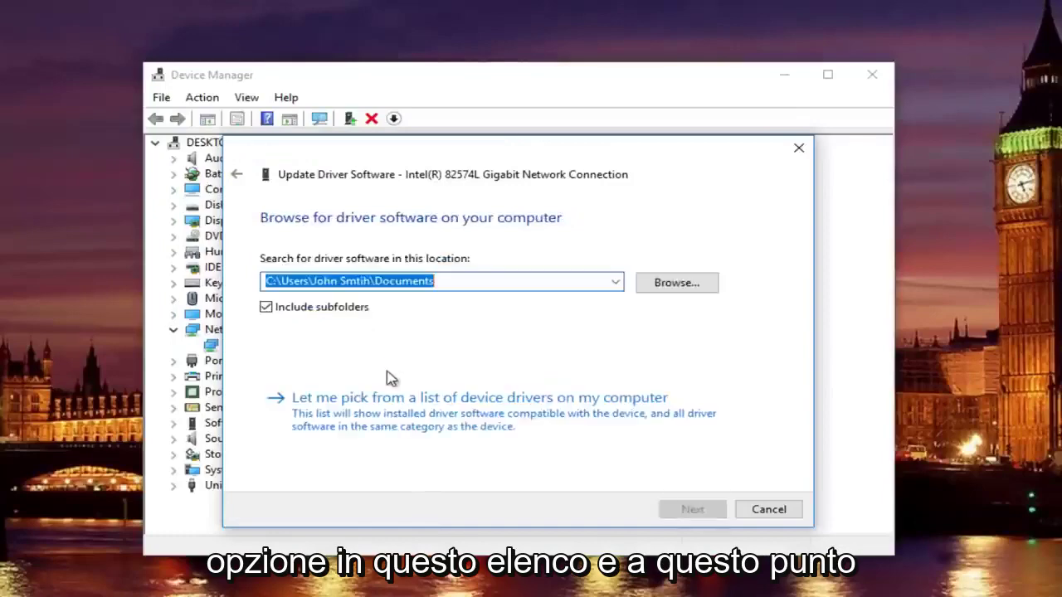
click(676, 283)
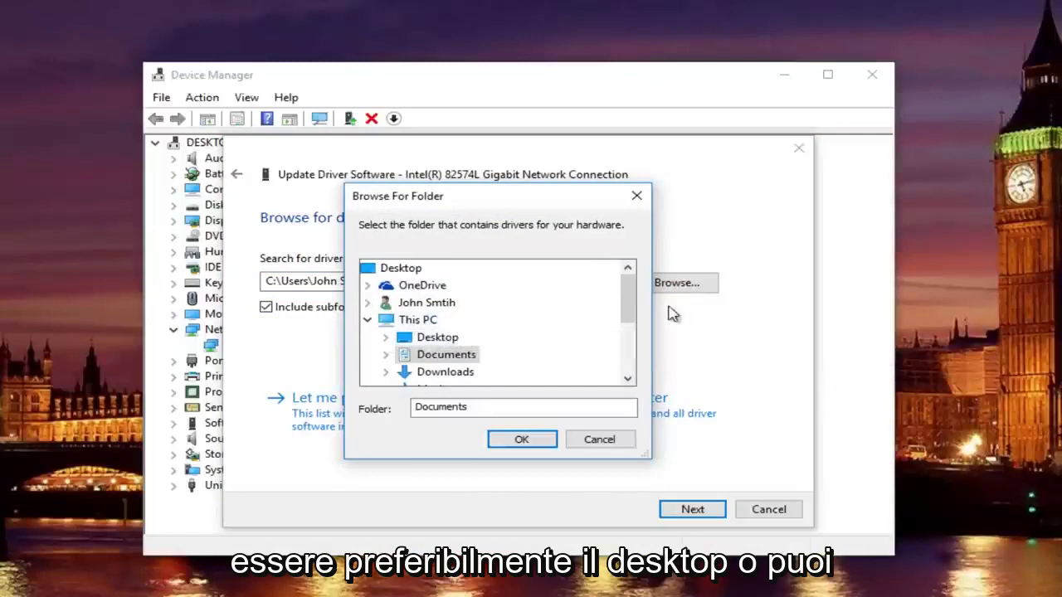
mouse_move(630, 302)
mouse_down()
mouse_move(618, 370)
mouse_move(624, 265)
mouse_up()
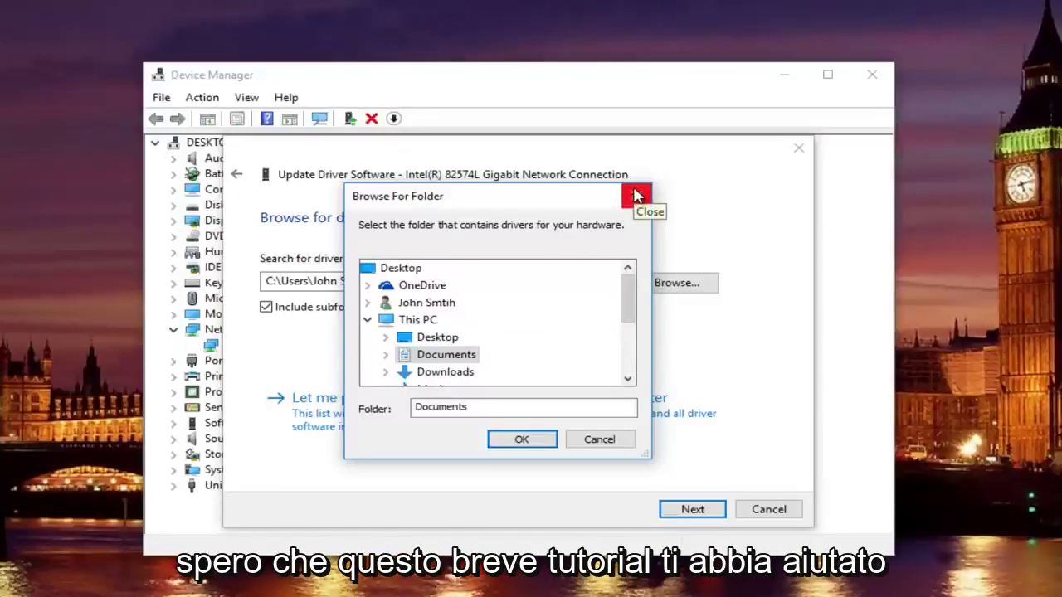
click(635, 198)
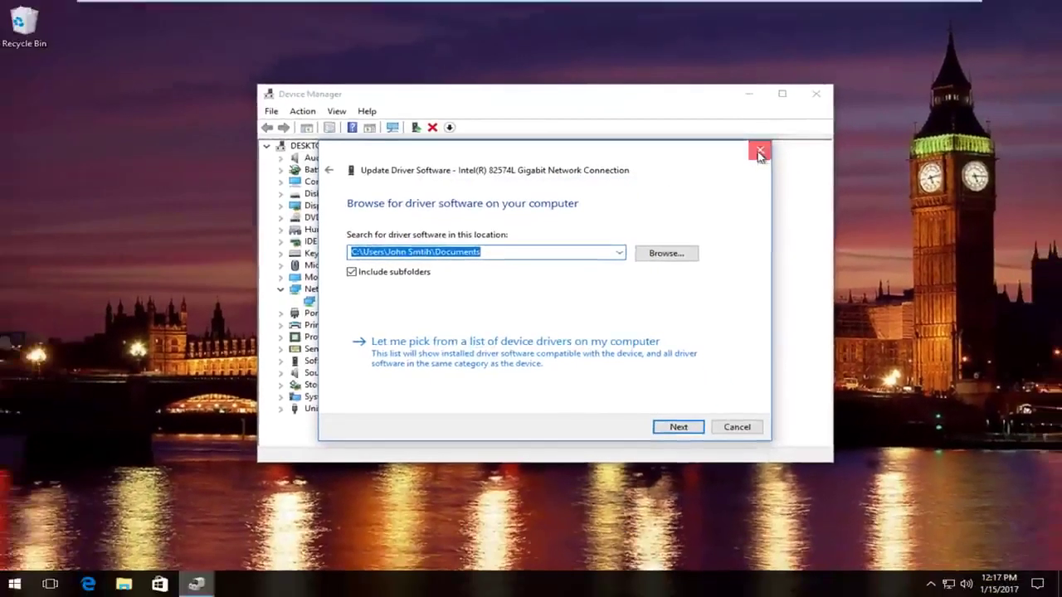
click(798, 150)
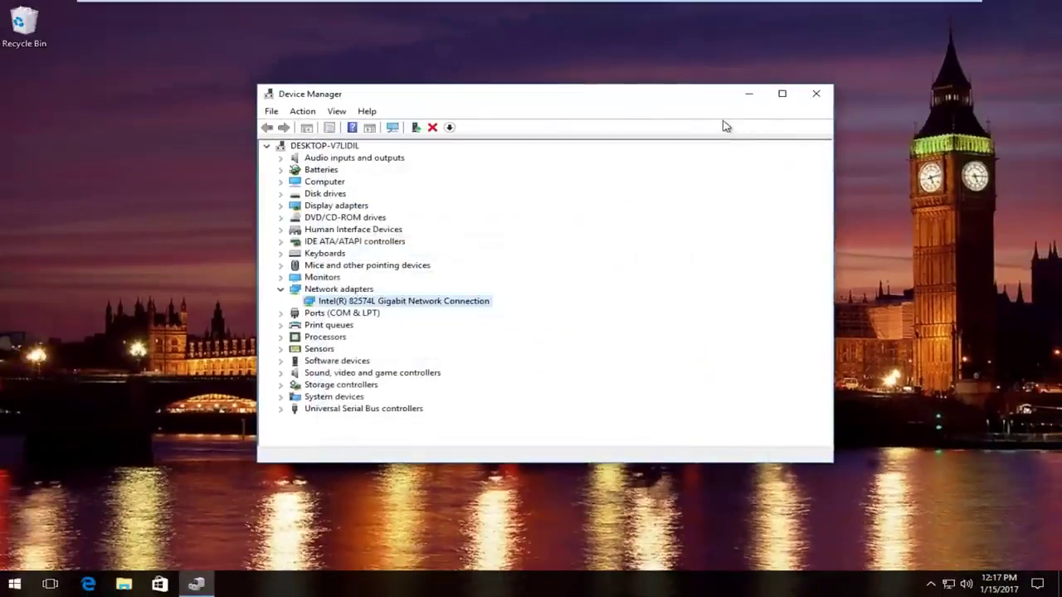